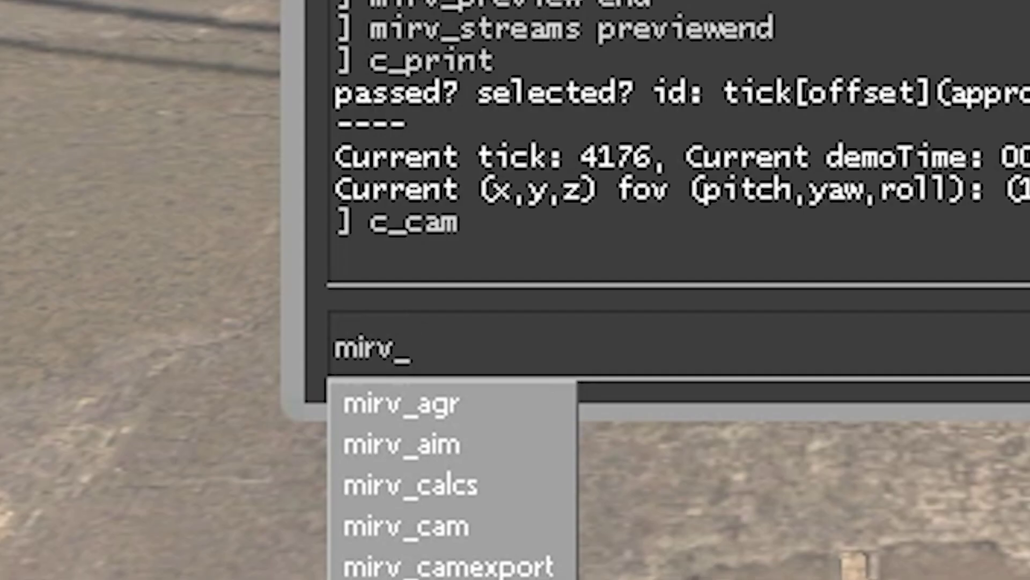
Add the first camera path point at the current view with mirv_campath add.
text(campath a)
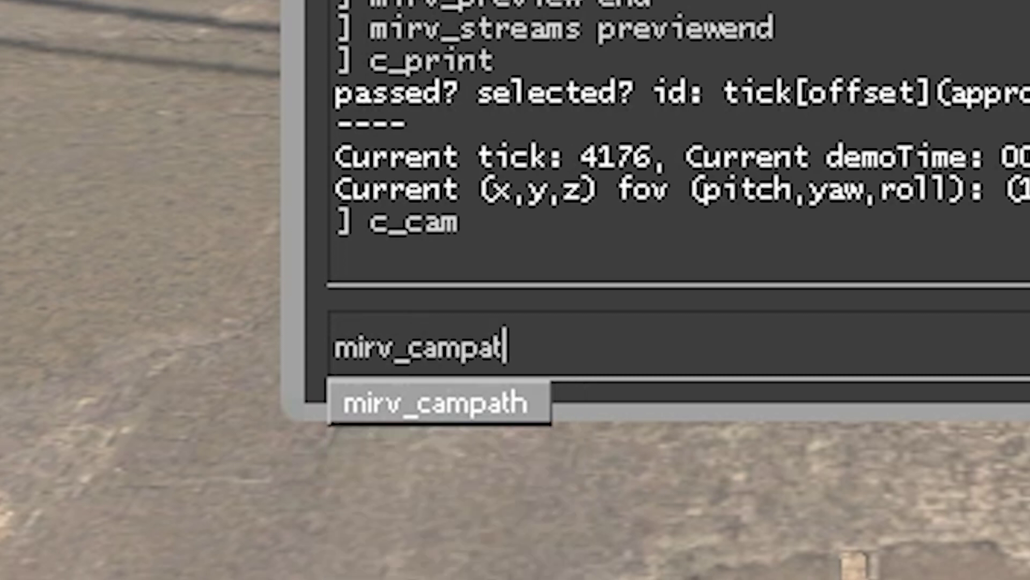
text(dd)
key(Return)
key(grave)
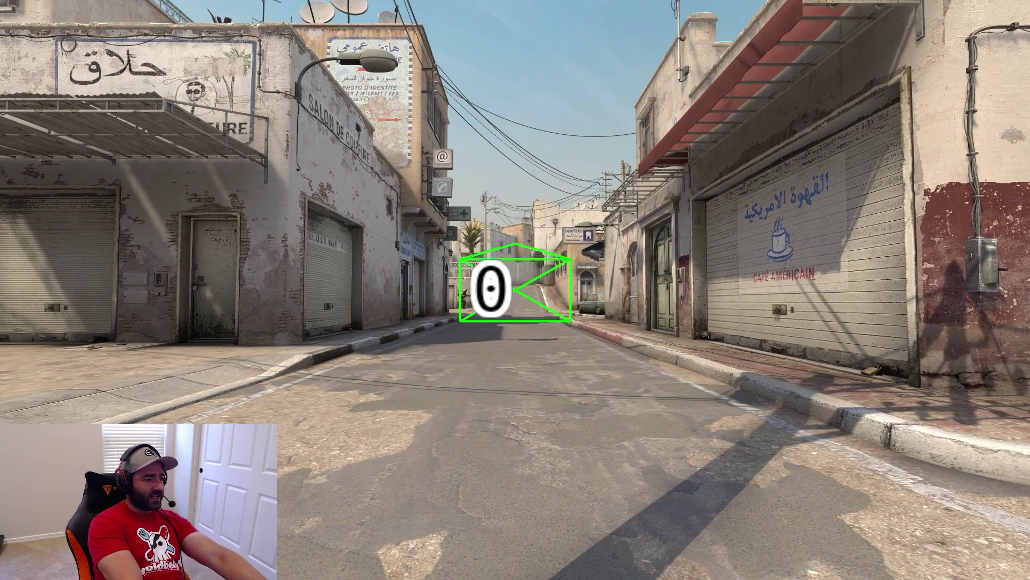
Enable drawing of the camera path in the world with mirv_campath draw enabled 1.
key(w)
key(grave)
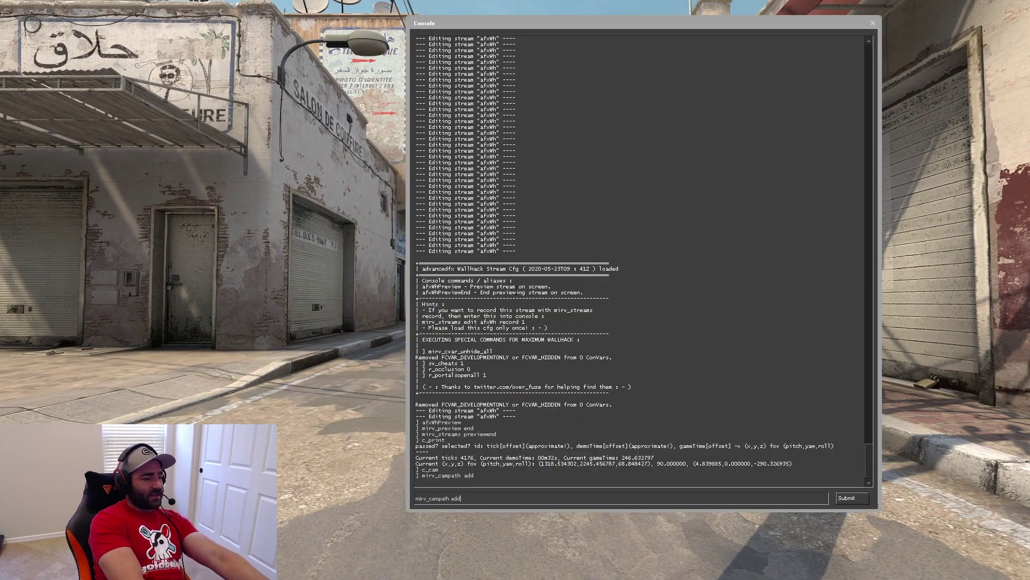
key(BackSpace)
key(BackSpace)
key(BackSpace)
key(BackSpace)
key(BackSpace)
key(BackSpace)
key(BackSpace)
key(BackSpace)
key(BackSpace)
text(ampa)
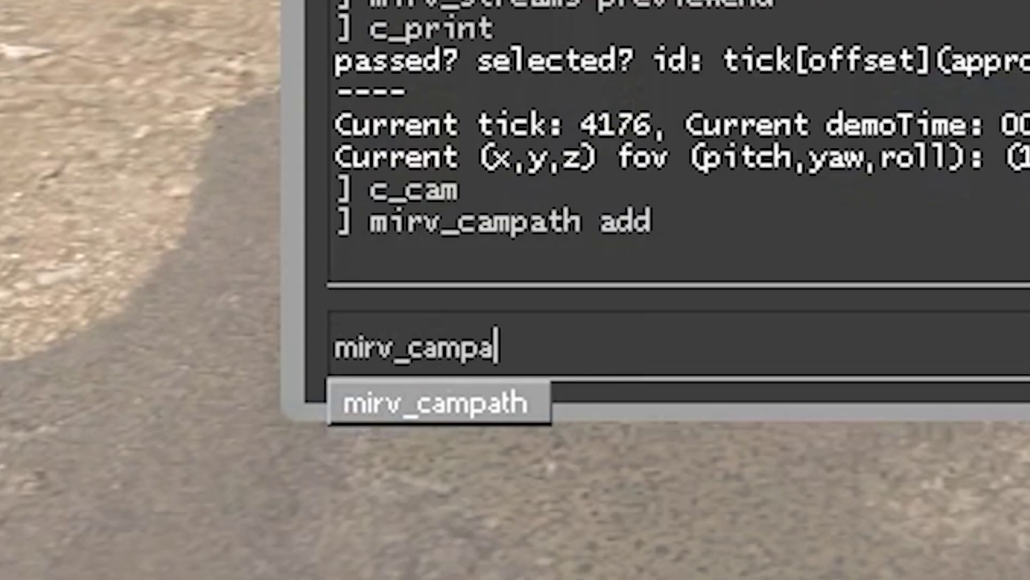
text(th draw enabled 1)
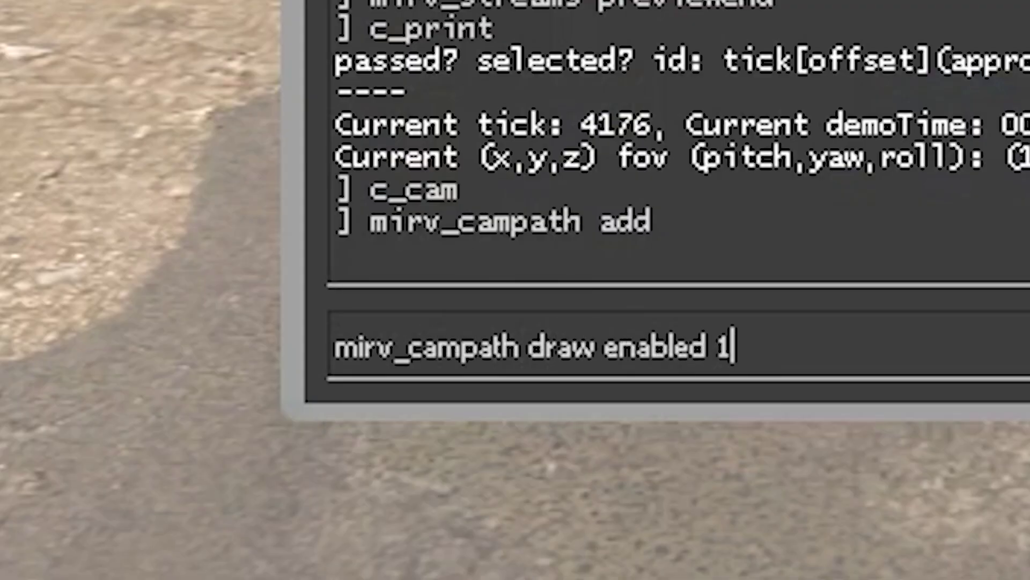
key(Return)
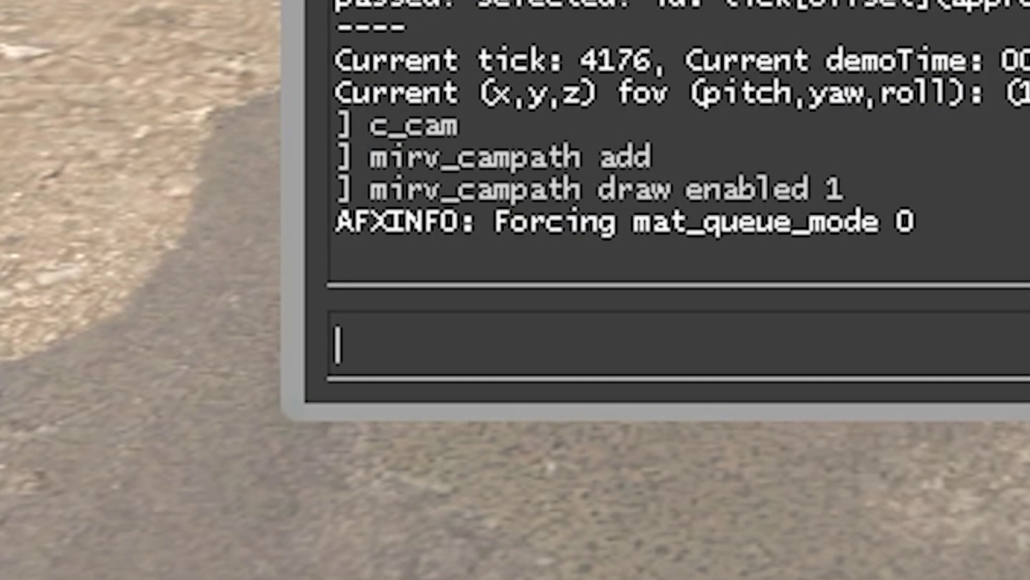
Switch the camera path drawing off with mirv_campath draw enabled 0 and back on with mirv_campath draw enabled 1.
key(Up)
key(BackSpace)
text(0)
key(Return)
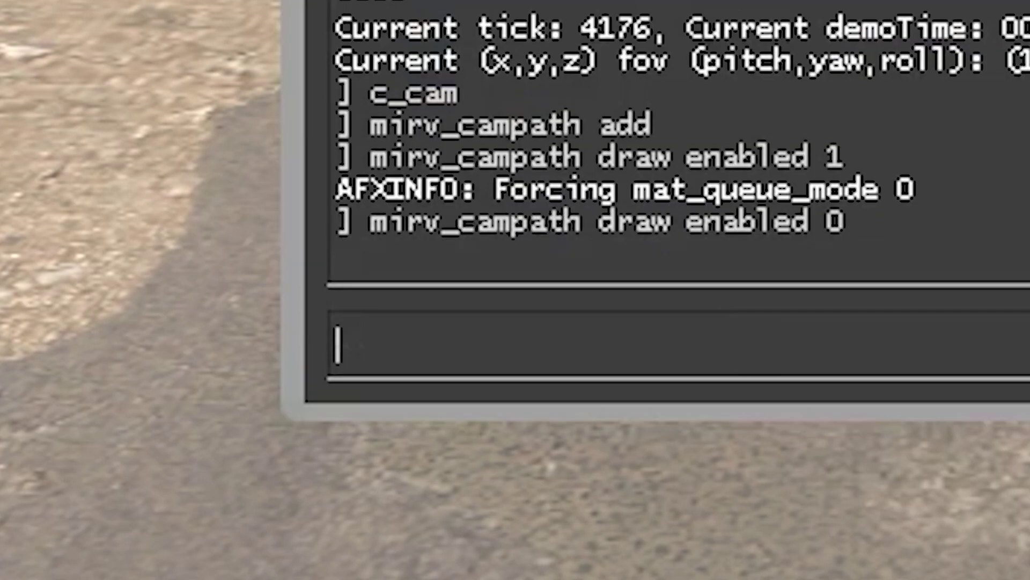
key(grave)
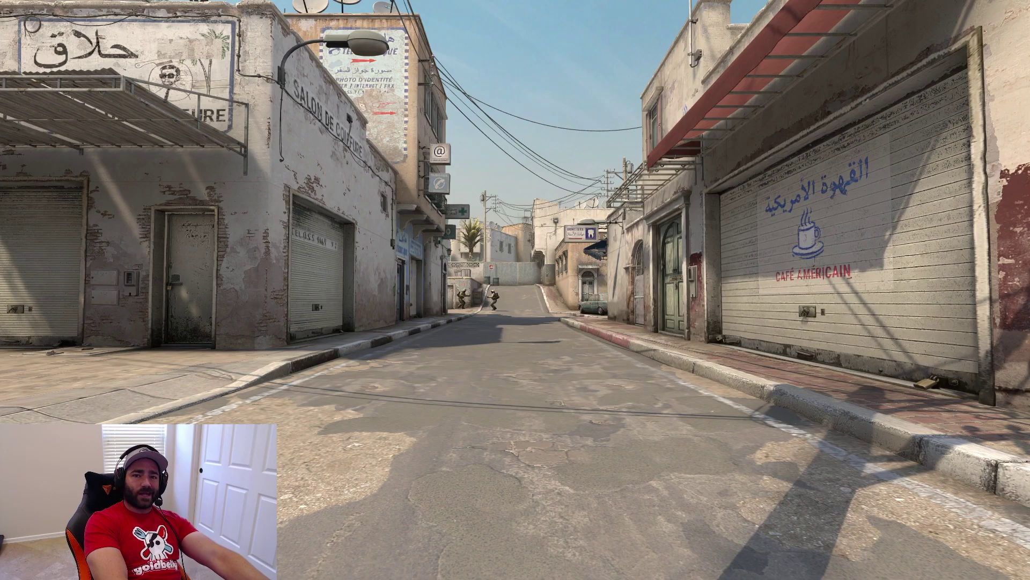
key(grave)
key(Up)
key(BackSpace)
text(1)
key(Return)
key(grave)
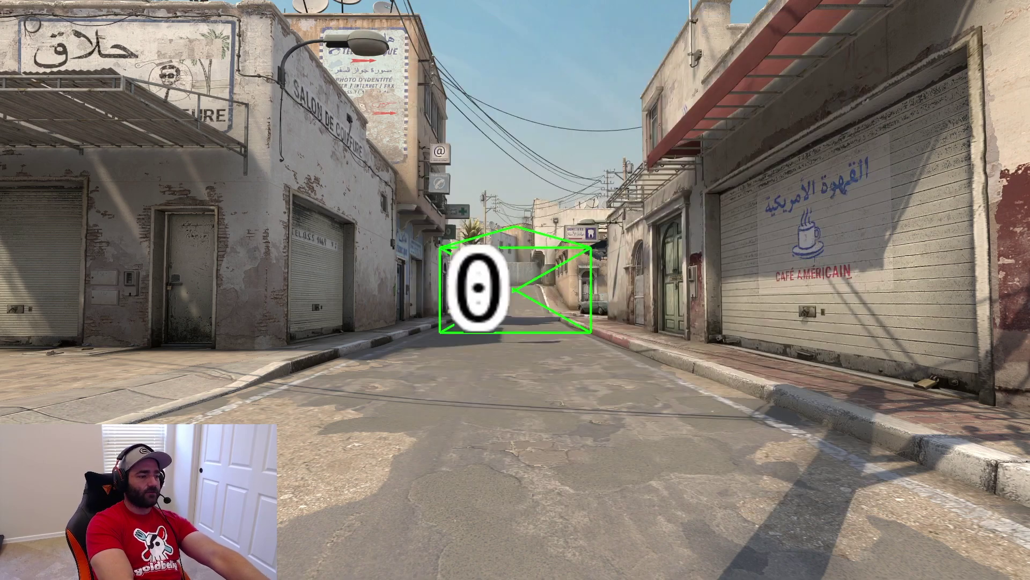
Fly the camera forward along the street and add a second camera path point with mirv_campath add.
key(w)
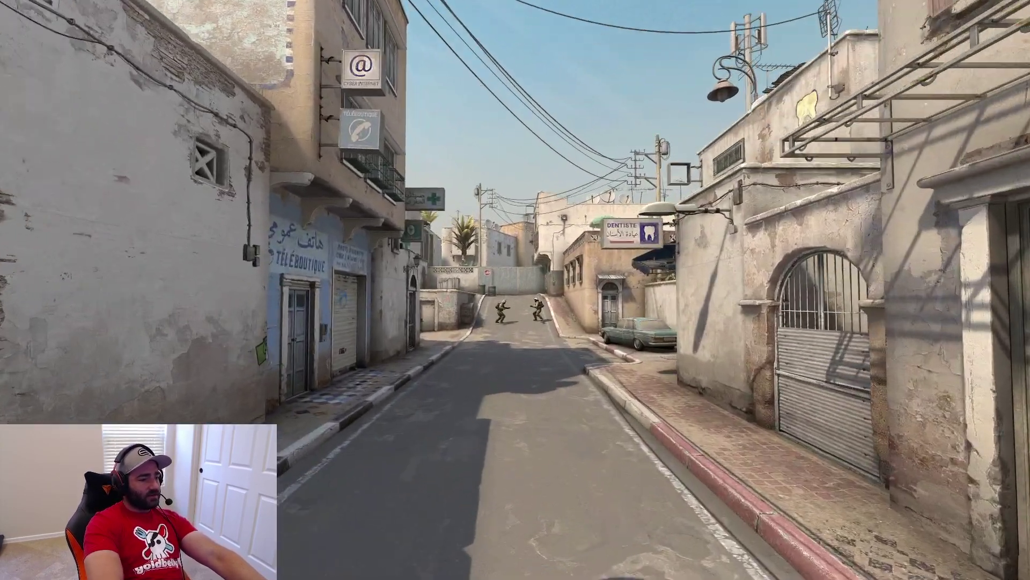
key(grave)
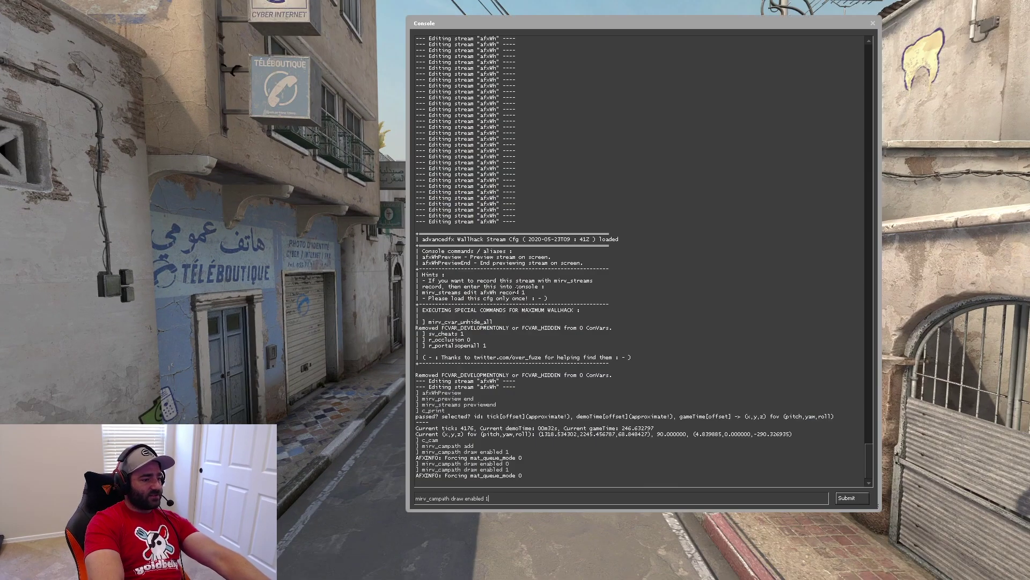
key(Return)
key(grave)
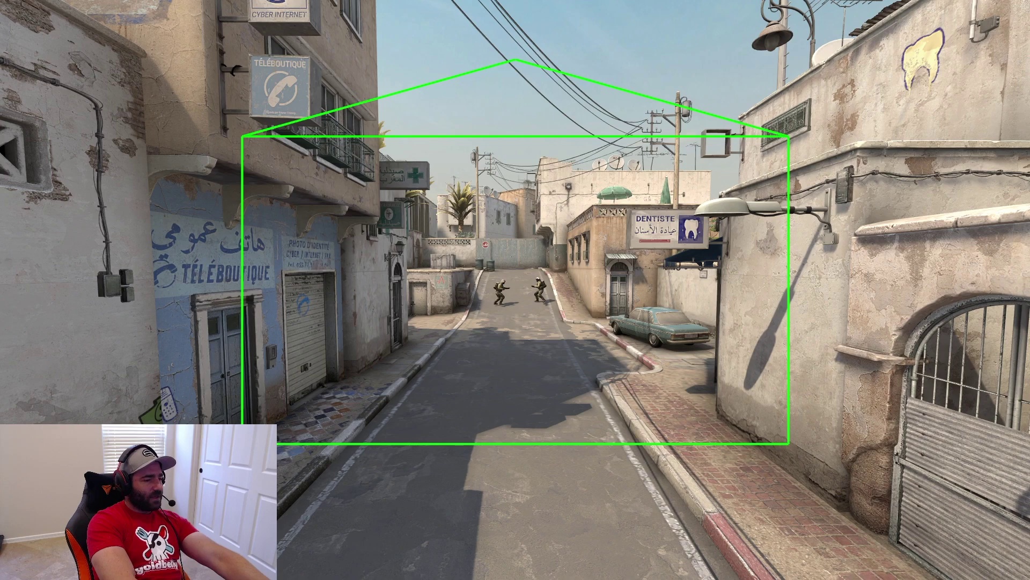
key(grave)
key(grave)
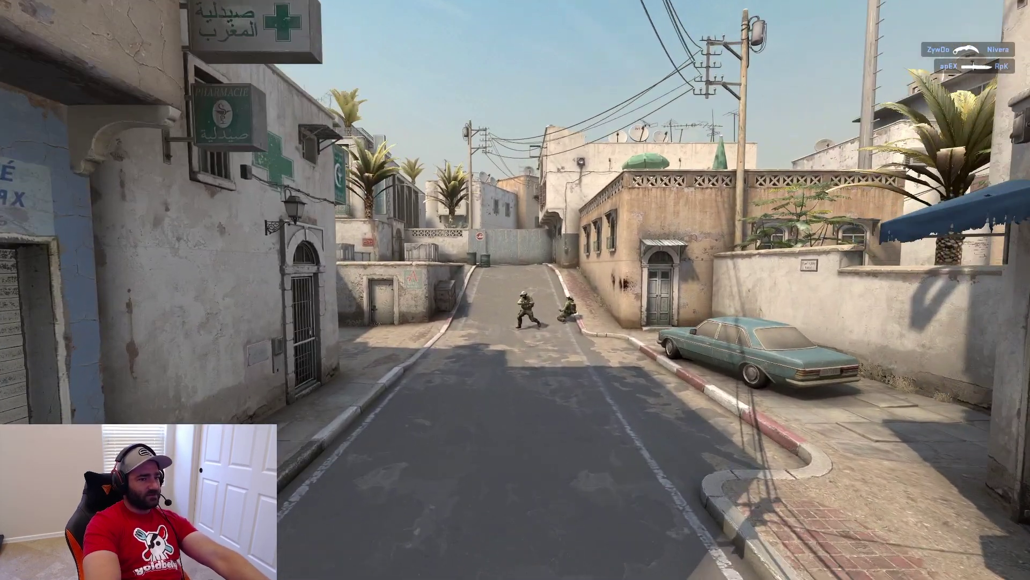
Add the third and fourth camera path points farther up the street with mirv_campath add.
key(grave)
key(Return)
key(grave)
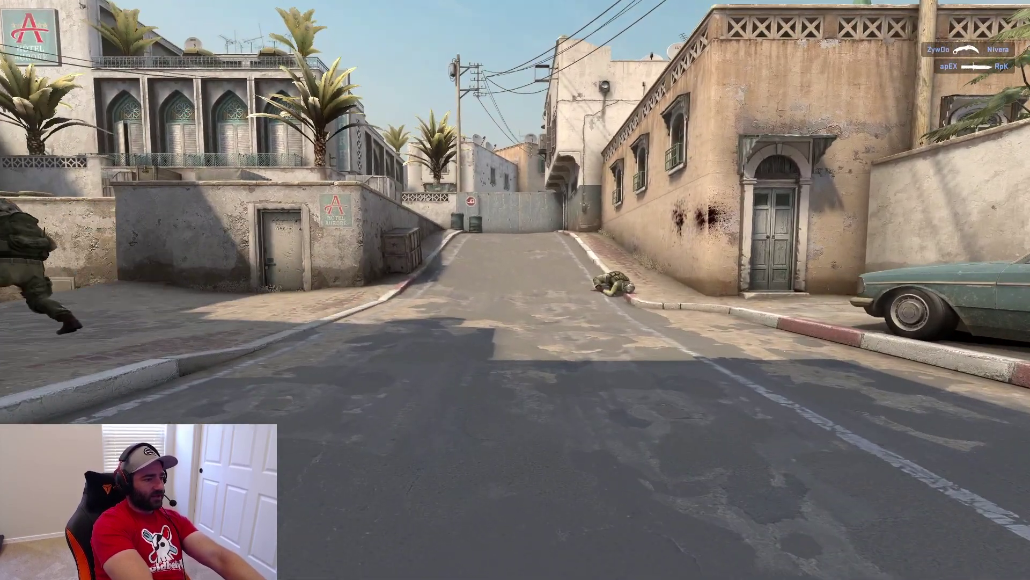
key(grave)
key(grave)
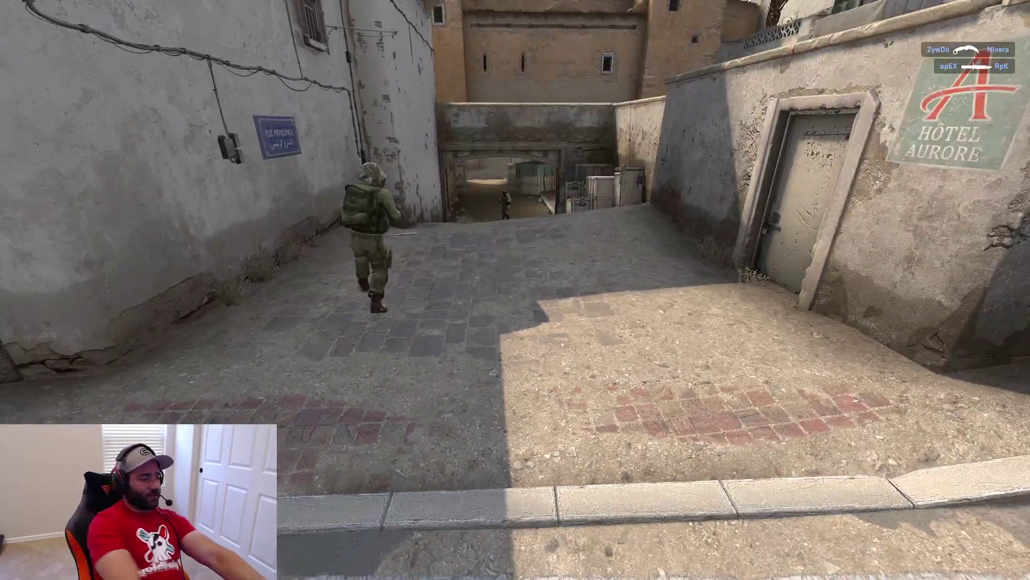
Fly back to view the drawn path and list its points in the console with mirv_campath print.
key(w)
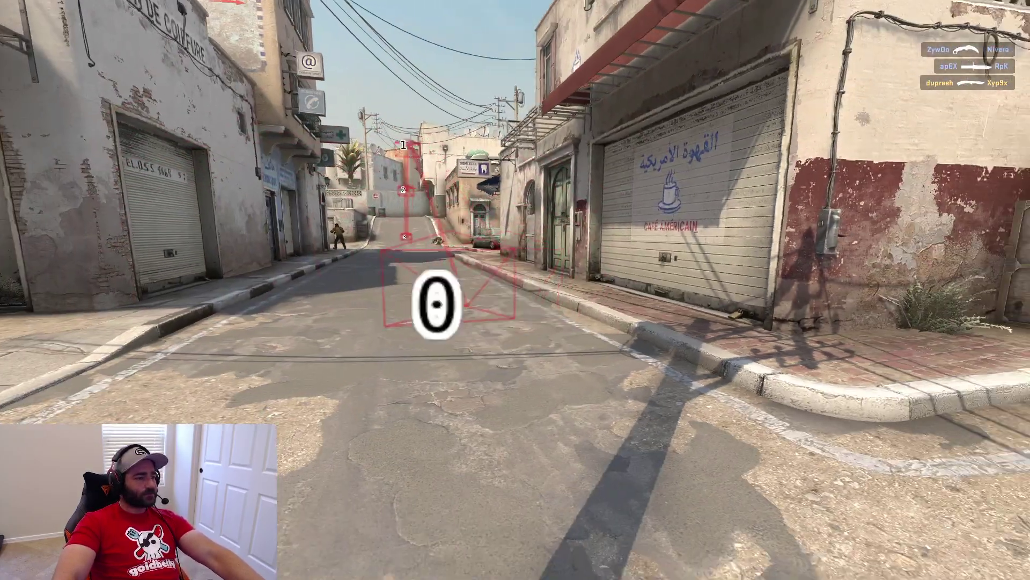
key(grave)
text(c_p)
key(BackSpace)
key(BackSpace)
key(BackSpace)
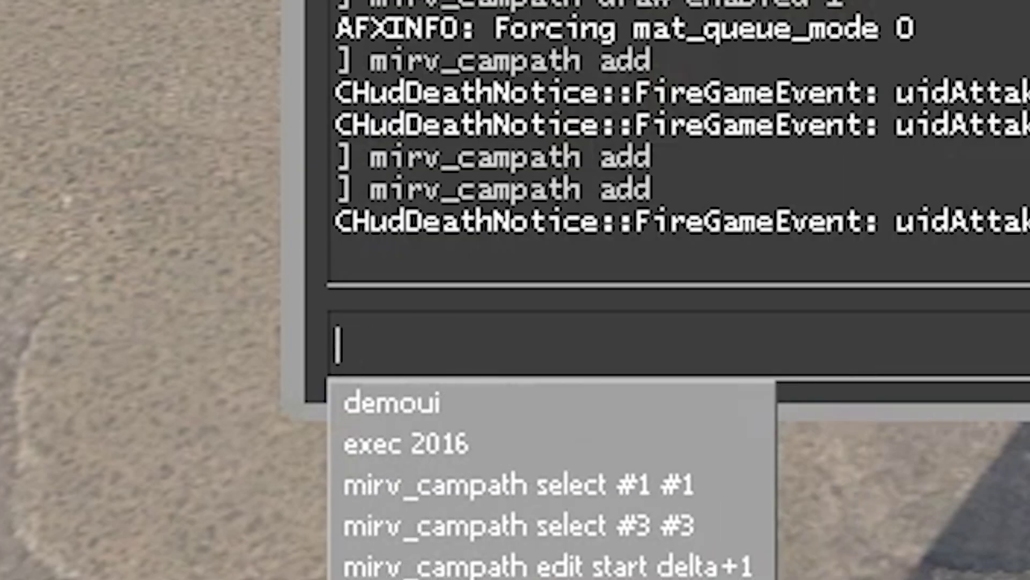
text(mir)
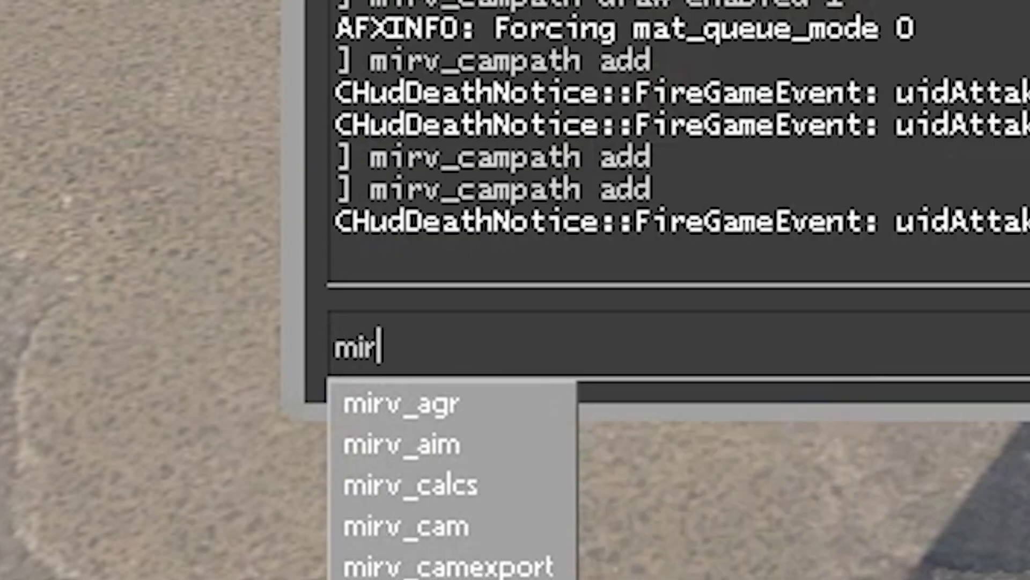
text(v_campath print)
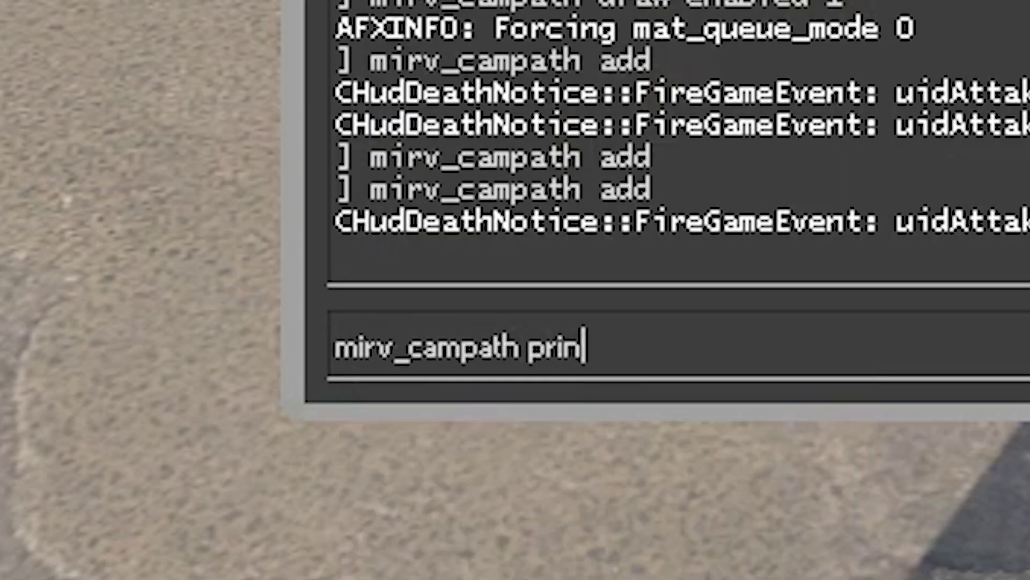
key(Return)
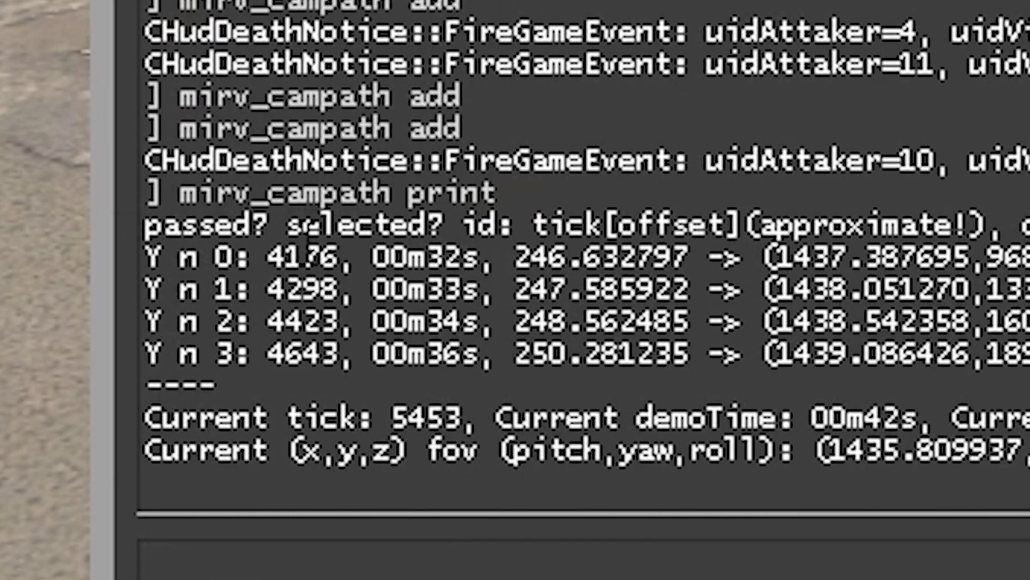
Examine the tick values of camera path points 0 to 3 in the printed list.
double_click(306, 228)
drag(252, 287, 355, 258)
drag(340, 293, 275, 355)
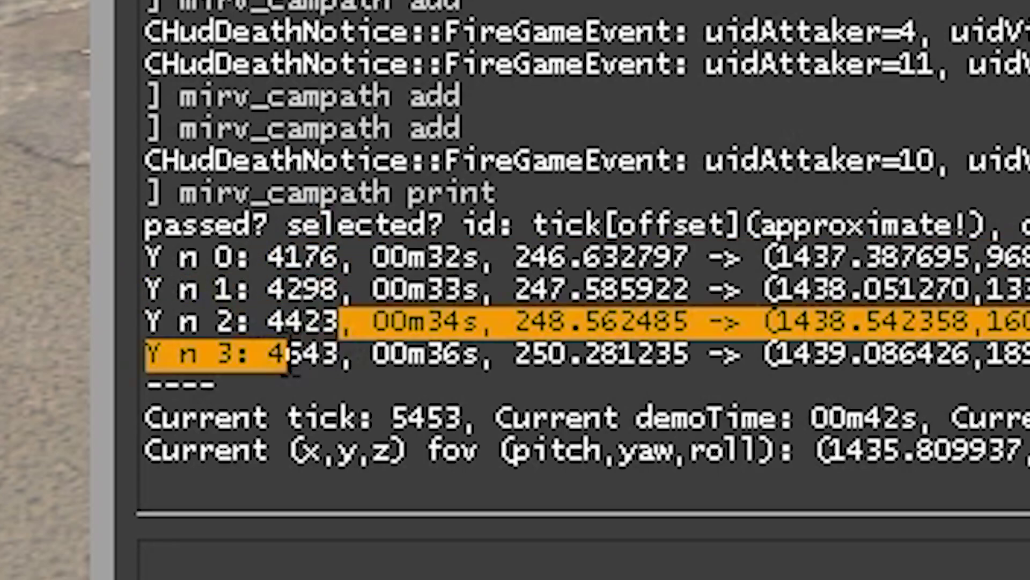
click(281, 384)
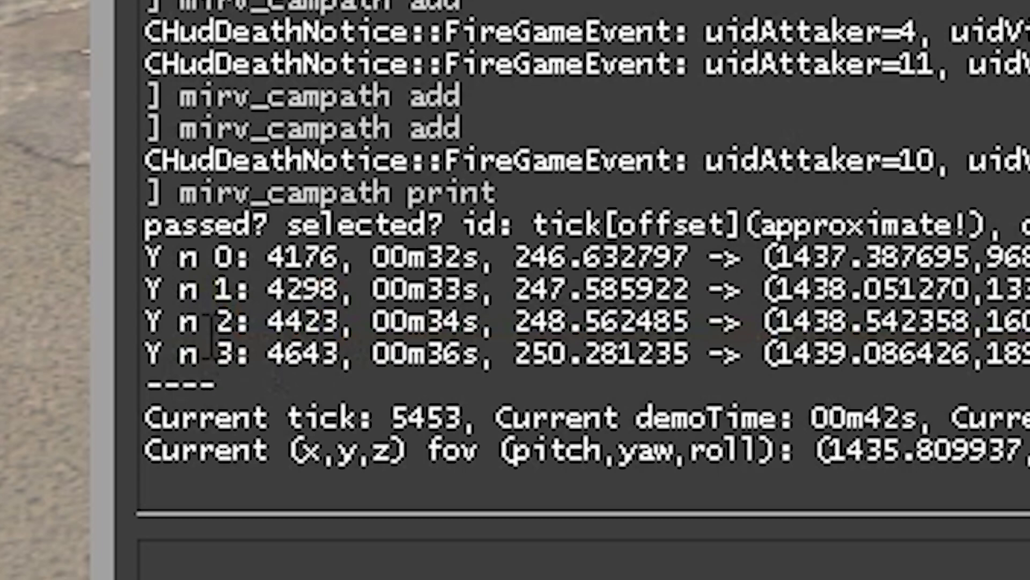
drag(272, 371, 343, 357)
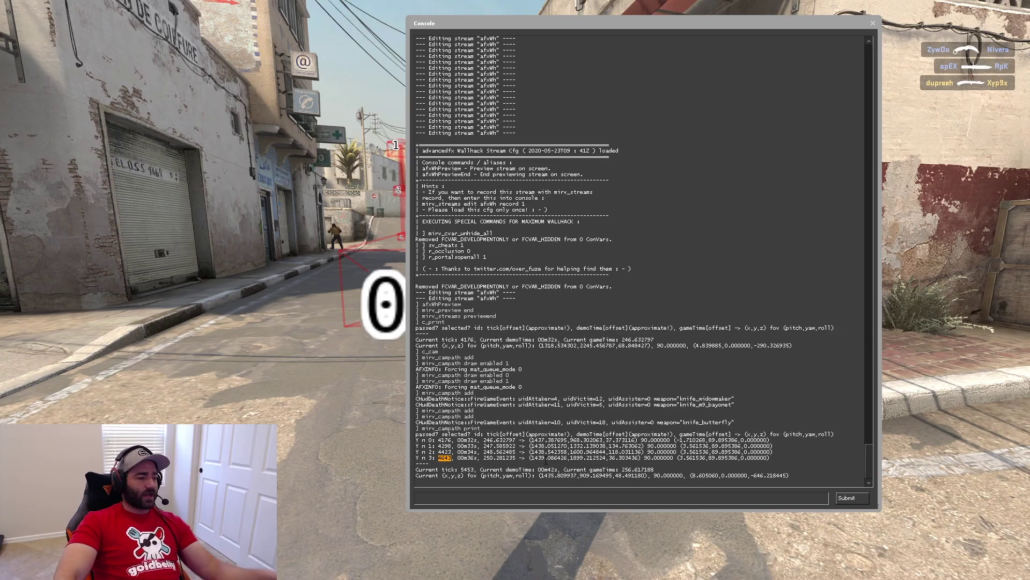
Jump the demo to the first path point's tick with demo_gototick 4176.
key(grave)
key(grave)
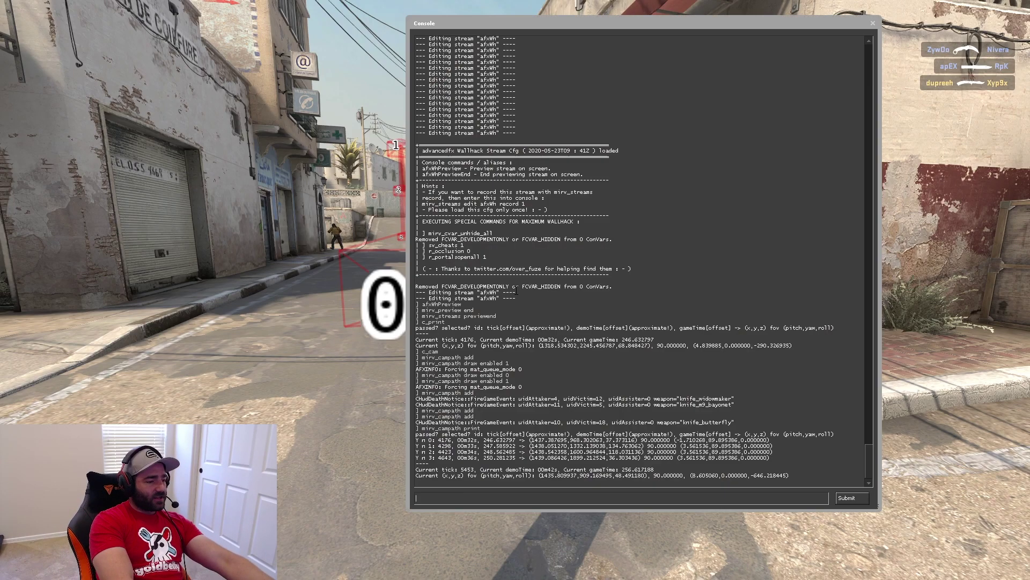
text(afxWhPreview)
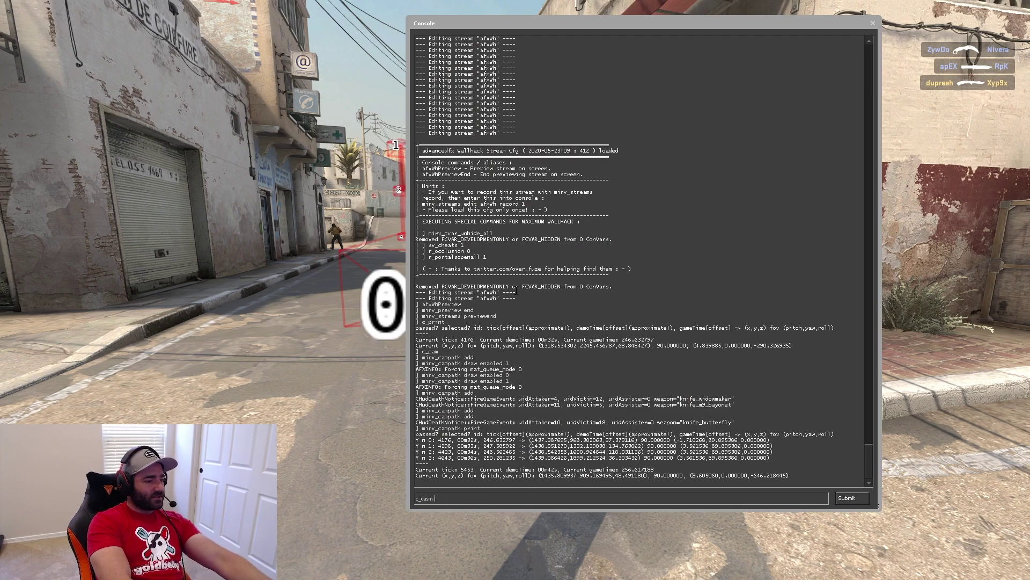
key(Up)
key(Up)
key(BackSpace)
key(BackSpace)
key(BackSpace)
key(BackSpace)
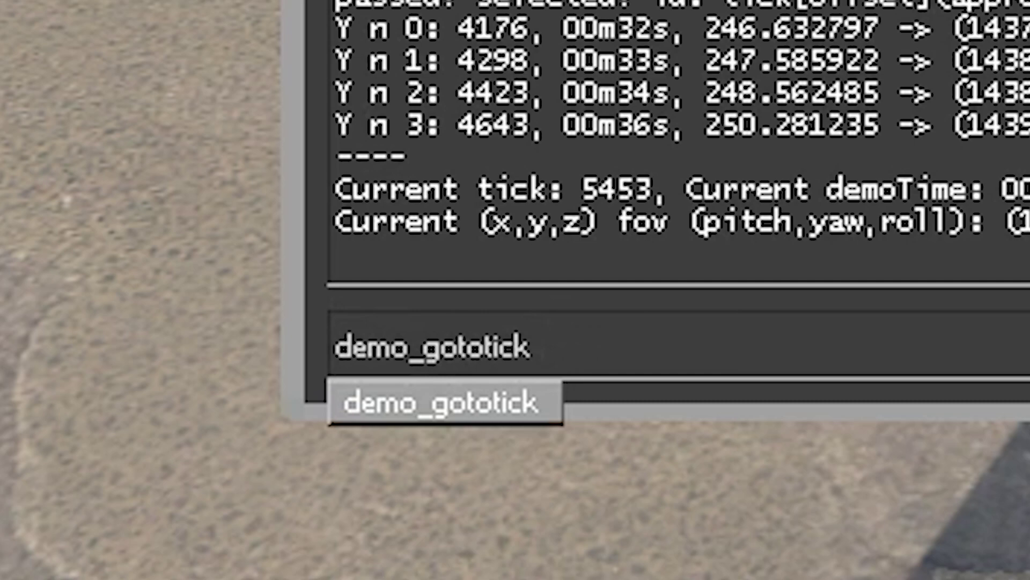
text(4176)
key(Return)
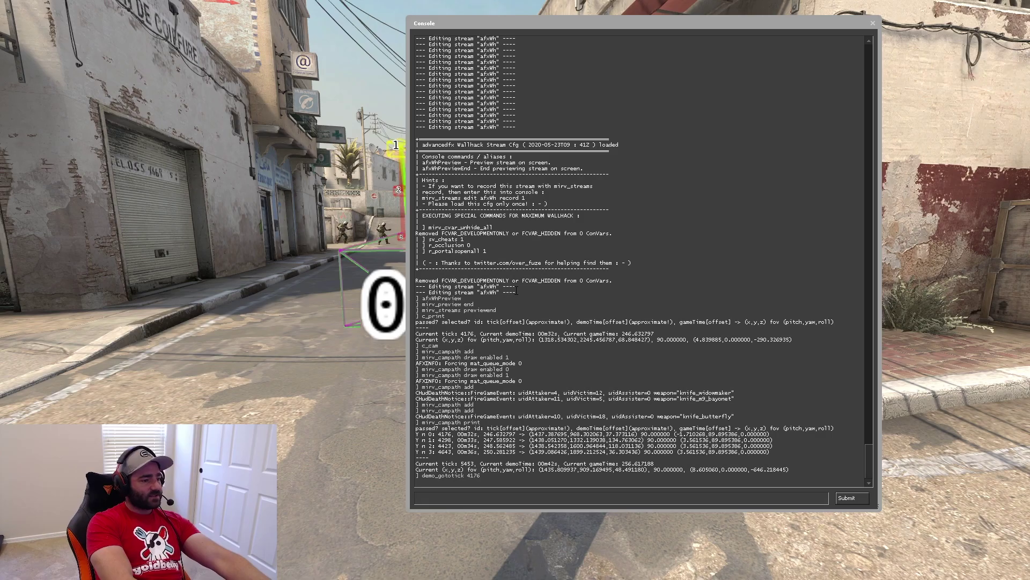
key(grave)
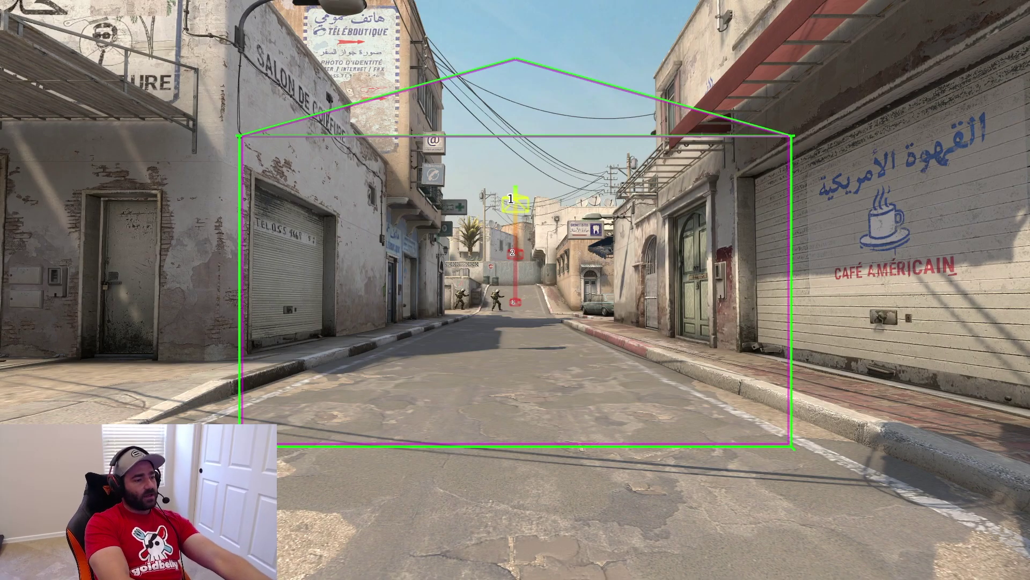
Activate camera path playback with mirv_campath enable 1.
key(grave)
text(mirv)
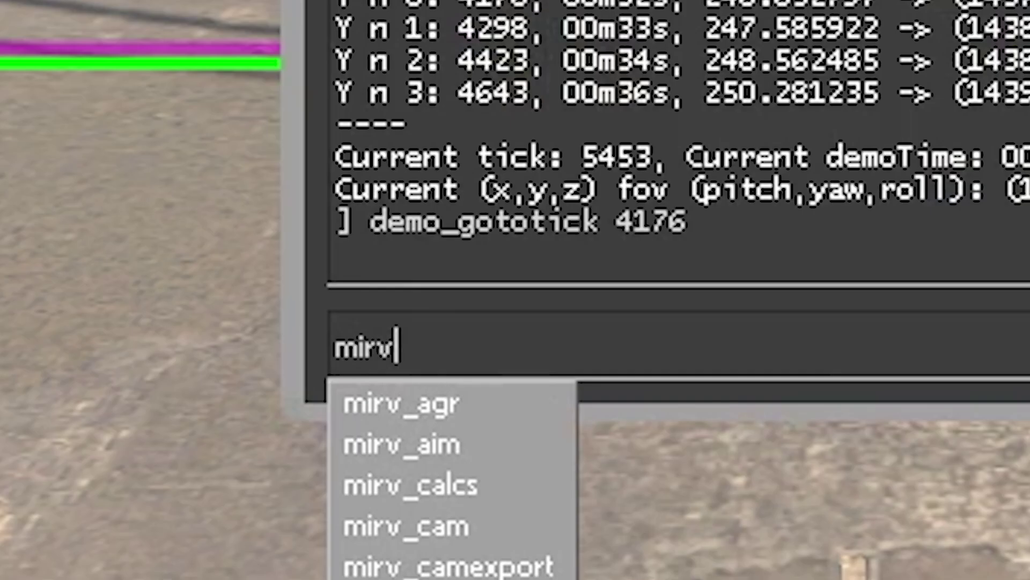
text(_campath enable )
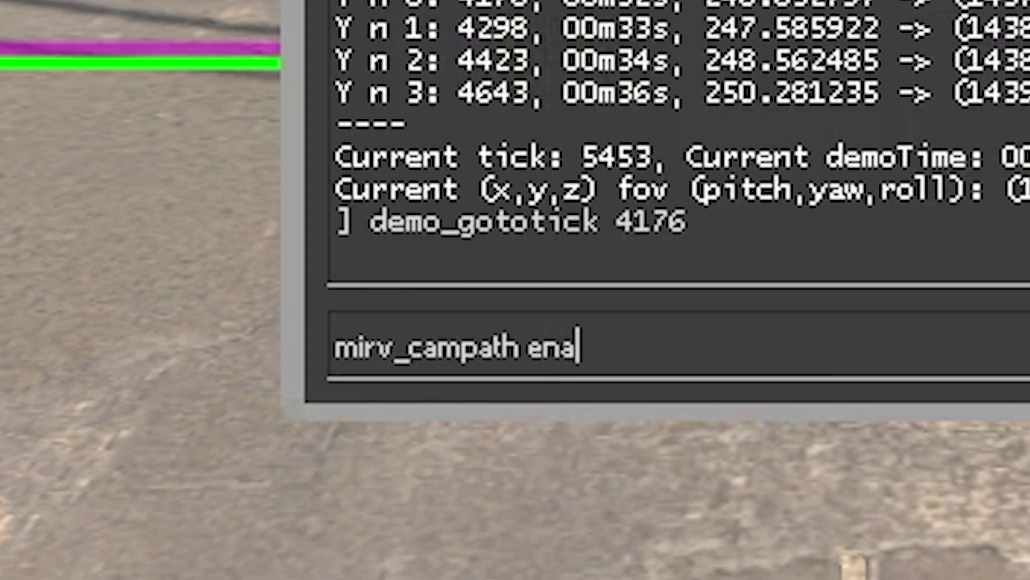
text(1)
key(Return)
key(grave)
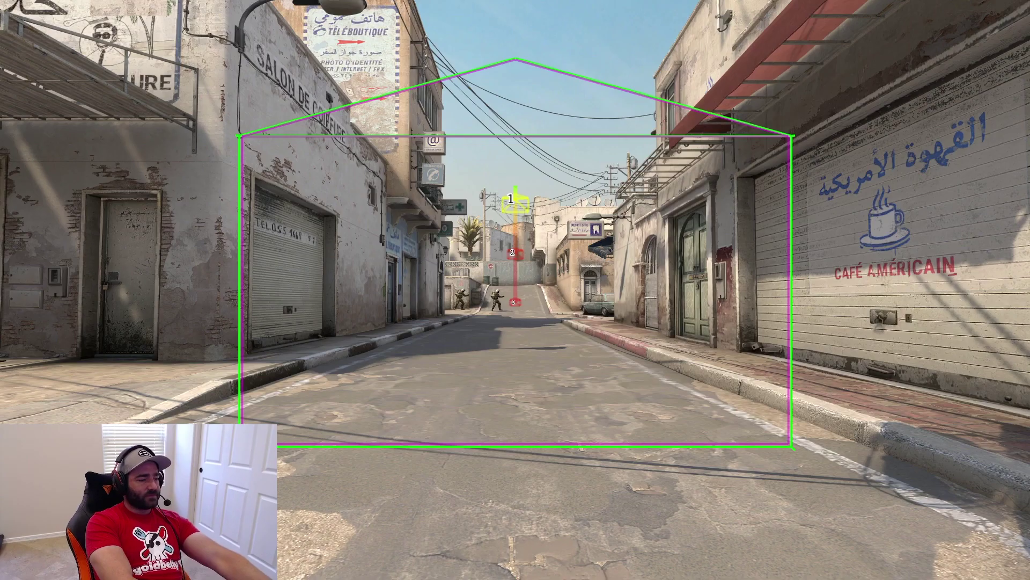
Turn the camera path off with mirv_campath enable 0 and on again with mirv_campath enable 1.
key(grave)
key(Up)
key(Return)
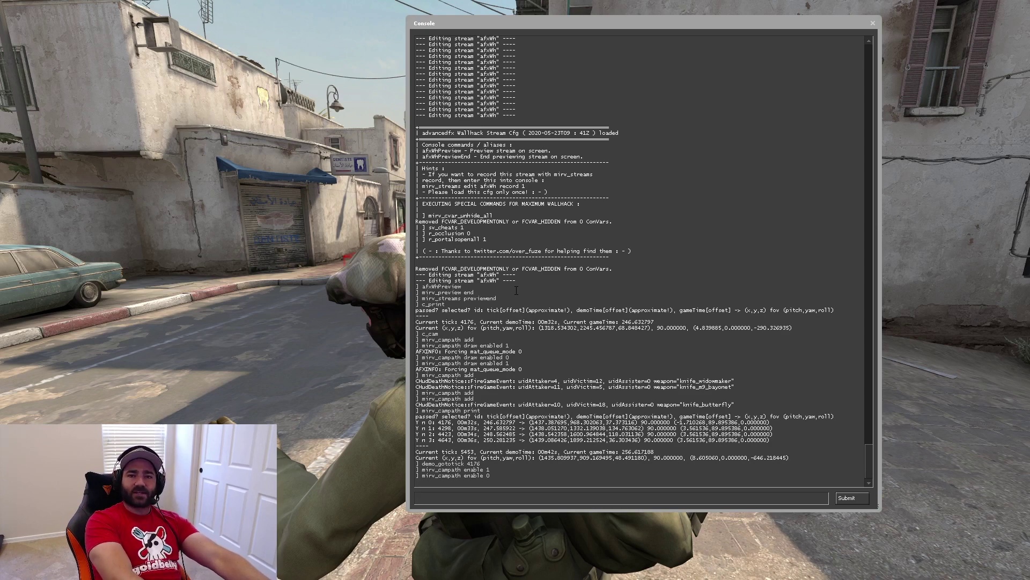
key(Return)
key(grave)
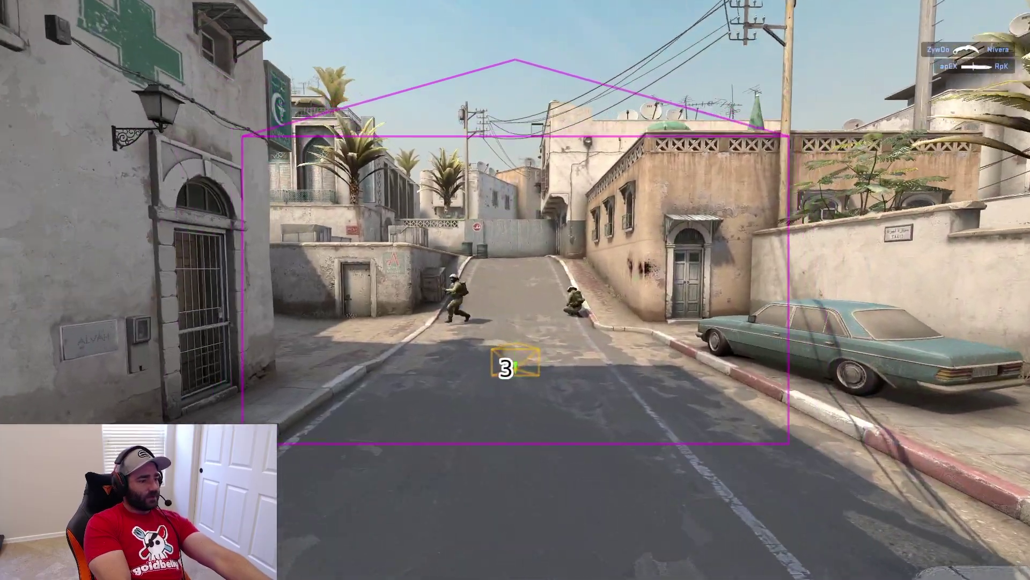
Rewind the demo to the start of the camera path by rerunning demo_gototick 4176.
key(grave)
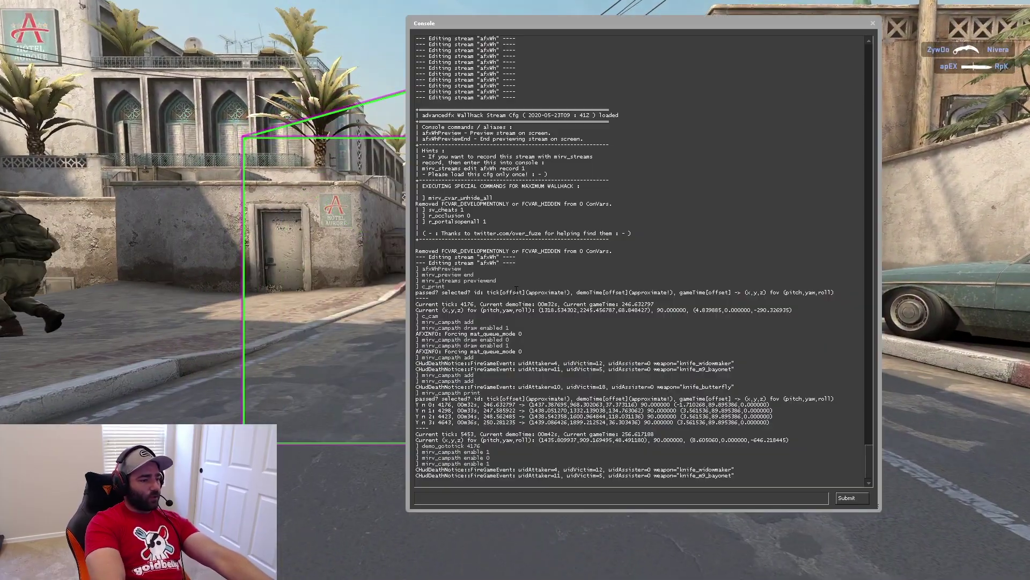
key(Return)
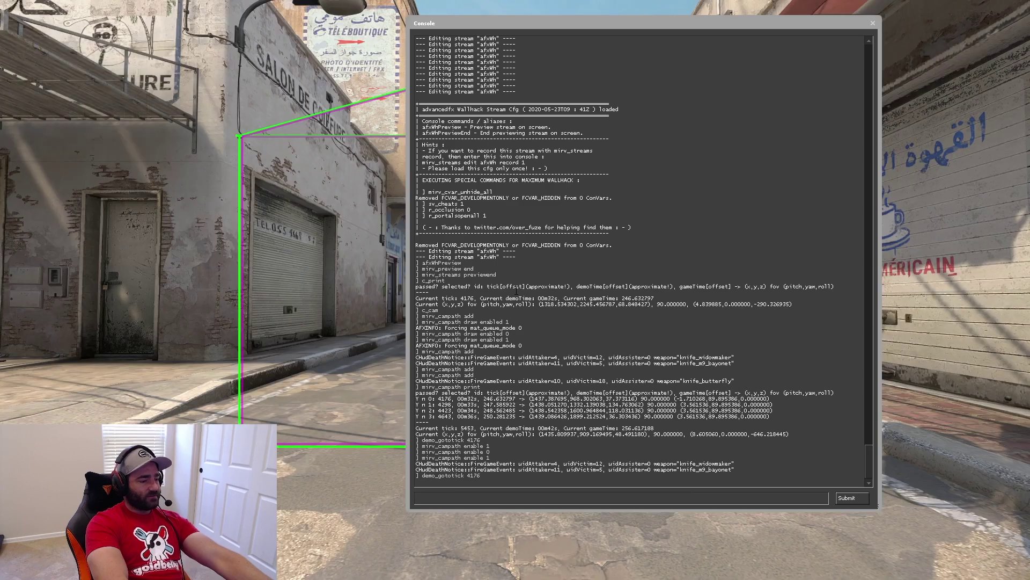
key(grave)
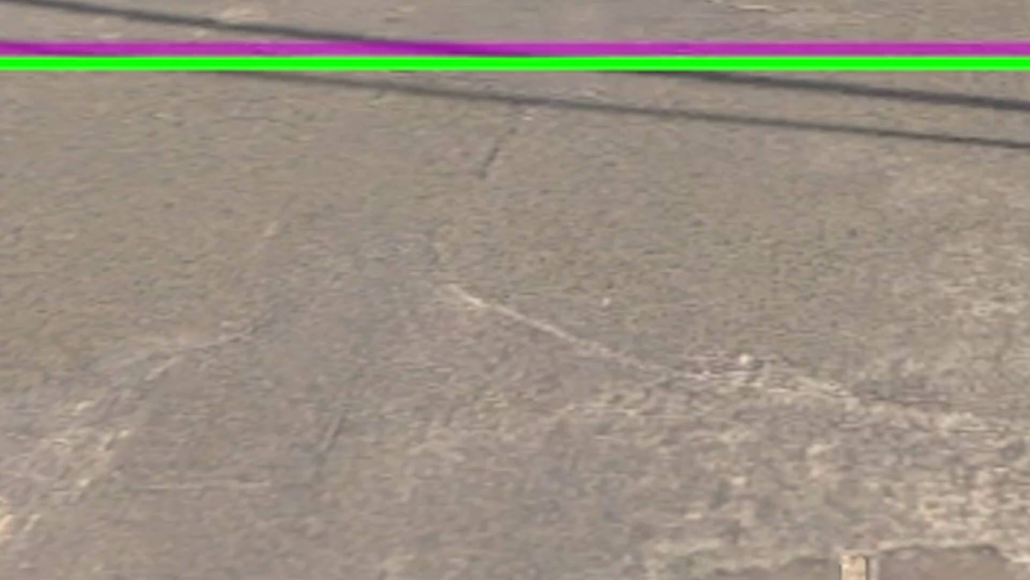
Enable free camera control with mirv_input camera.
key(grave)
text(c)
key(BackSpace)
key(Up)
key(Up)
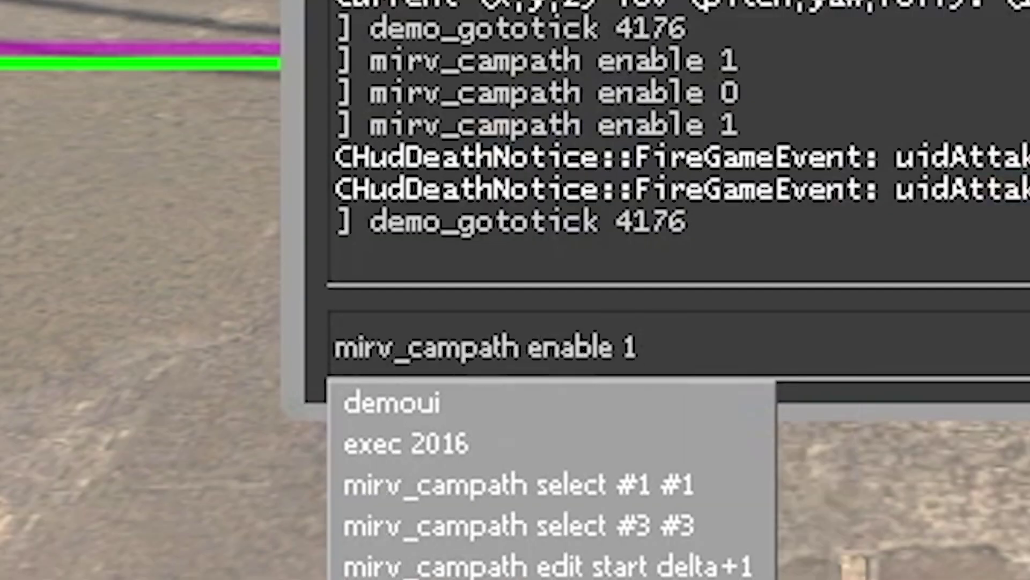
key(ctrl+a)
text(mirv_input)
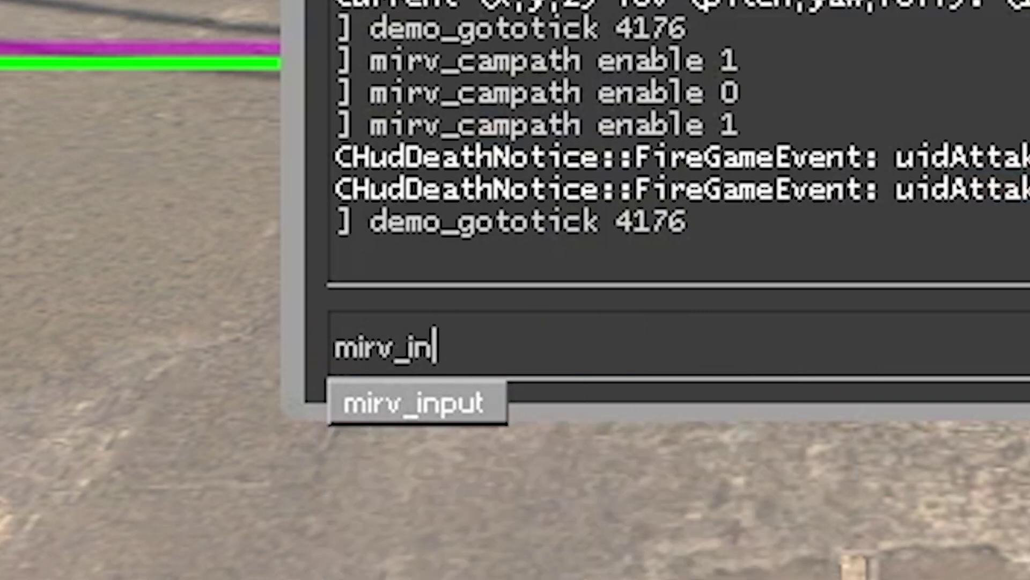
text( camera)
key(Return)
key(grave)
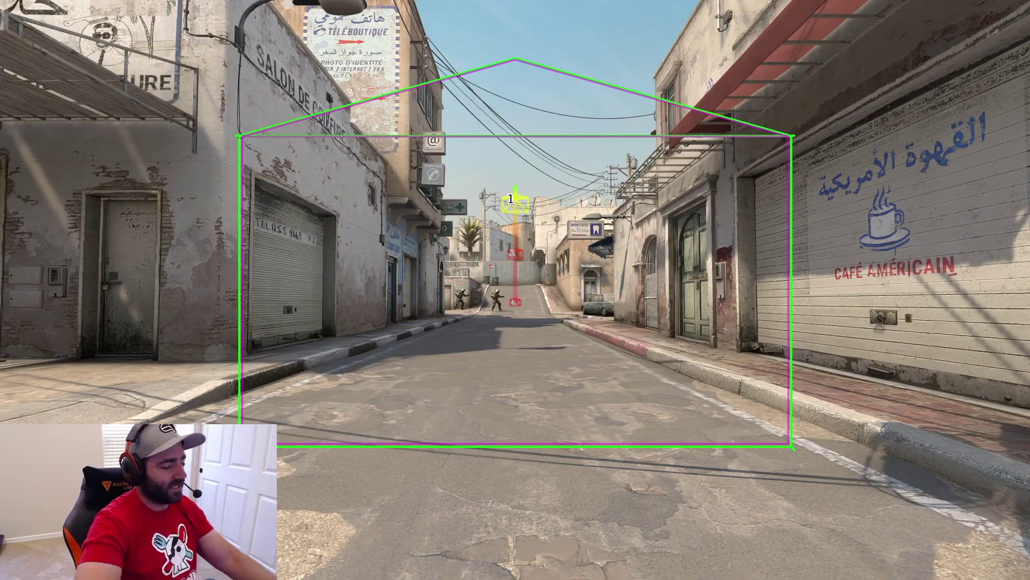
Fly the free camera along the drawn path to examine camera path points 1, 2 and 3.
key(w)
key(w)
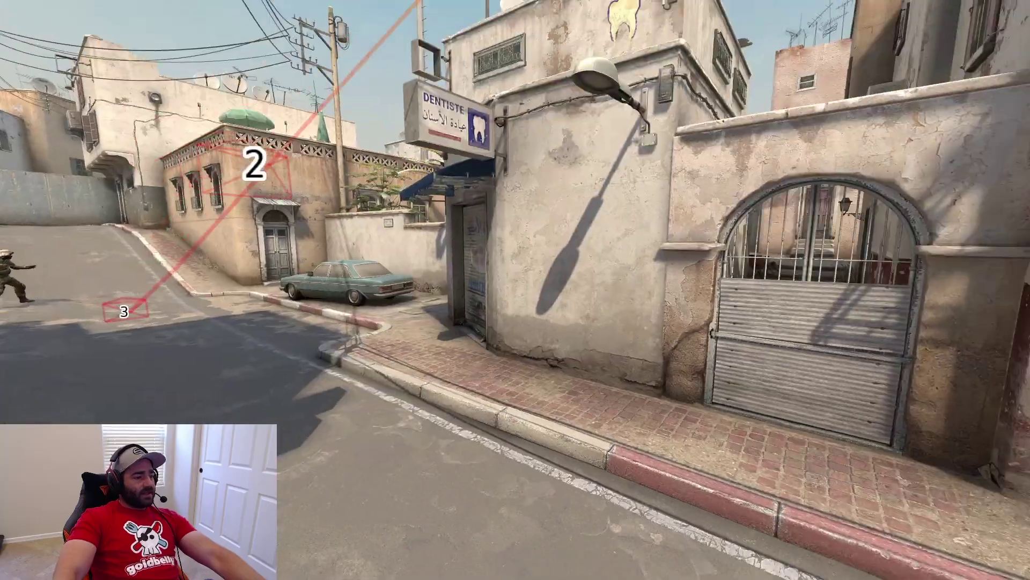
key(d)
key(a)
key(a)
key(w)
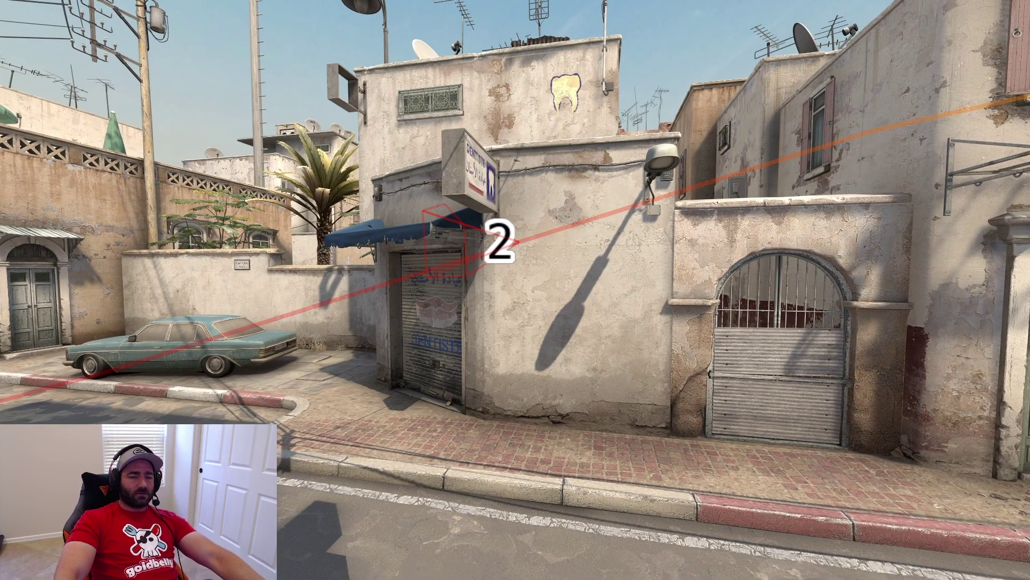
key(w)
key(a)
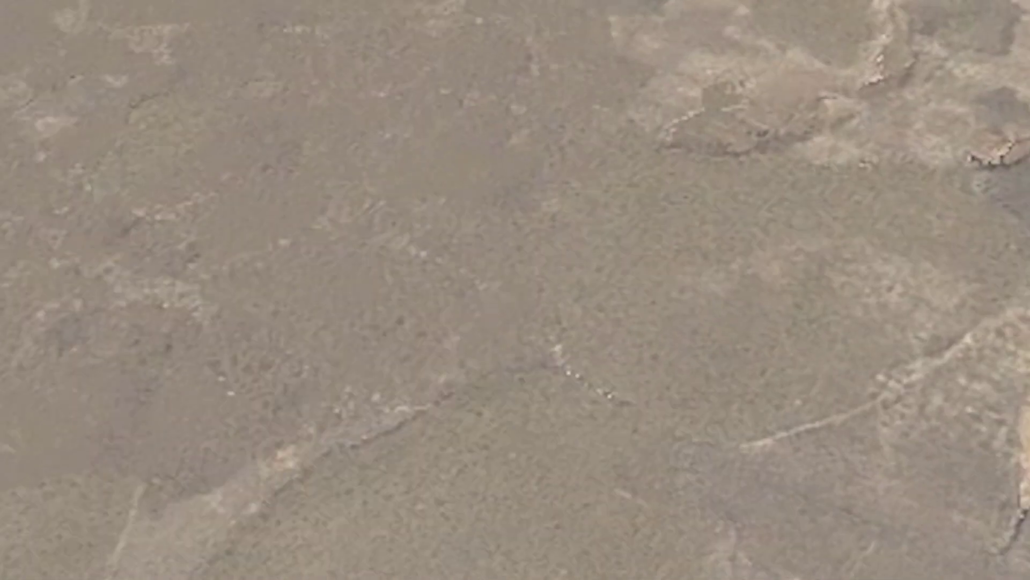
Select camera path keyframes 2 through 3 with mirv_campath select #2 #3.
key(grave)
text(mirv_input camera)
key(BackSpace)
key(BackSpace)
key(BackSpace)
key(BackSpace)
key(BackSpace)
key(BackSpace)
key(BackSpace)
key(BackSpace)
key(BackSpace)
key(BackSpace)
key(BackSpace)
key(BackSpace)
key(BackSpace)
key(BackSpace)
key(BackSpace)
key(BackSpace)
key(BackSpace)
text(mirv_camp)
key(BackSpace)
text(at)
key(BackSpace)
key(BackSpace)
text(path s)
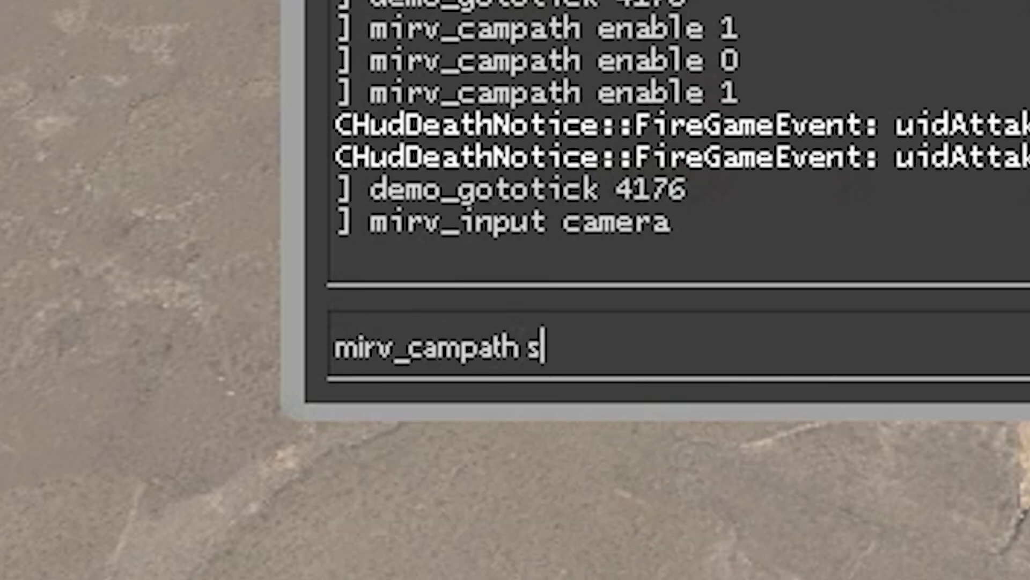
text(elect #)
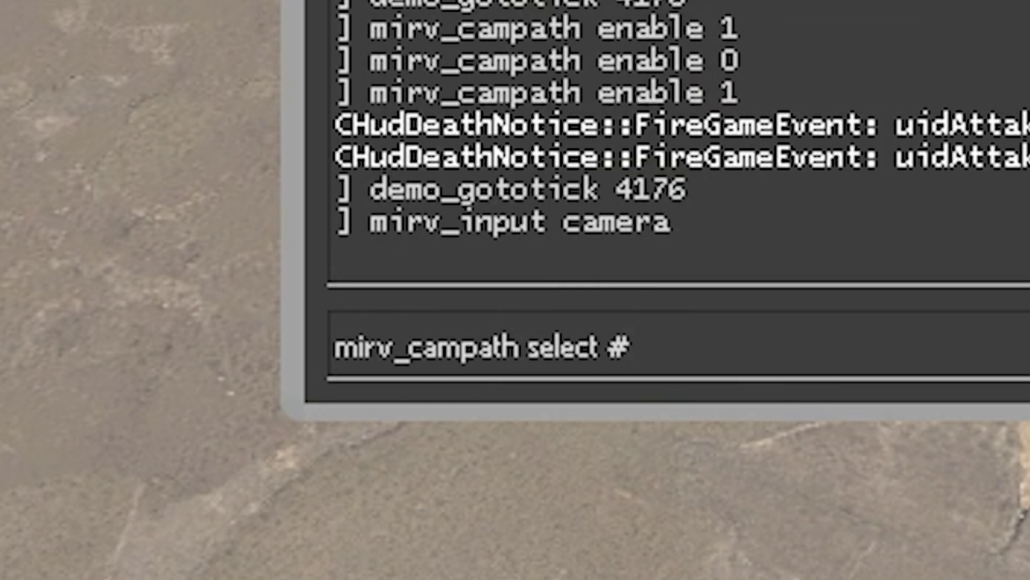
text(2)
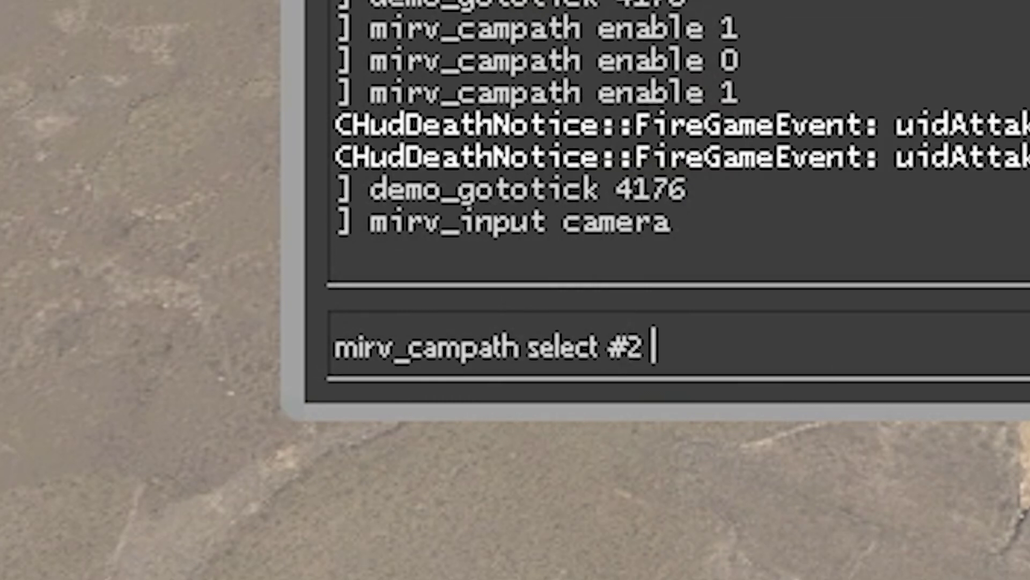
text( #3)
key(Return)
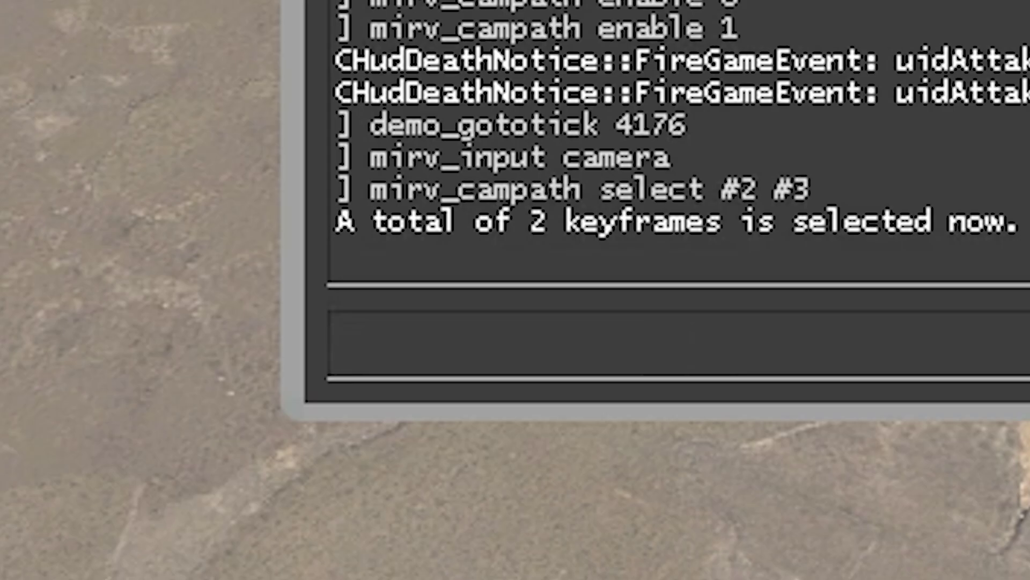
View the selected points on the path and select only keyframe 2 with mirv_campath select #2 #2.
key(grave)
key(a)
key(w)
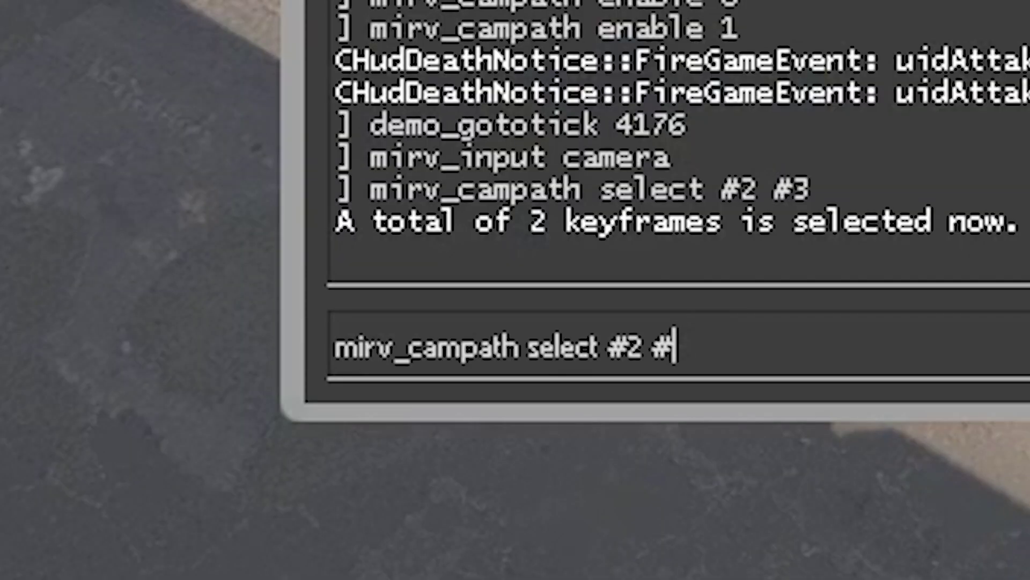
key(Return)
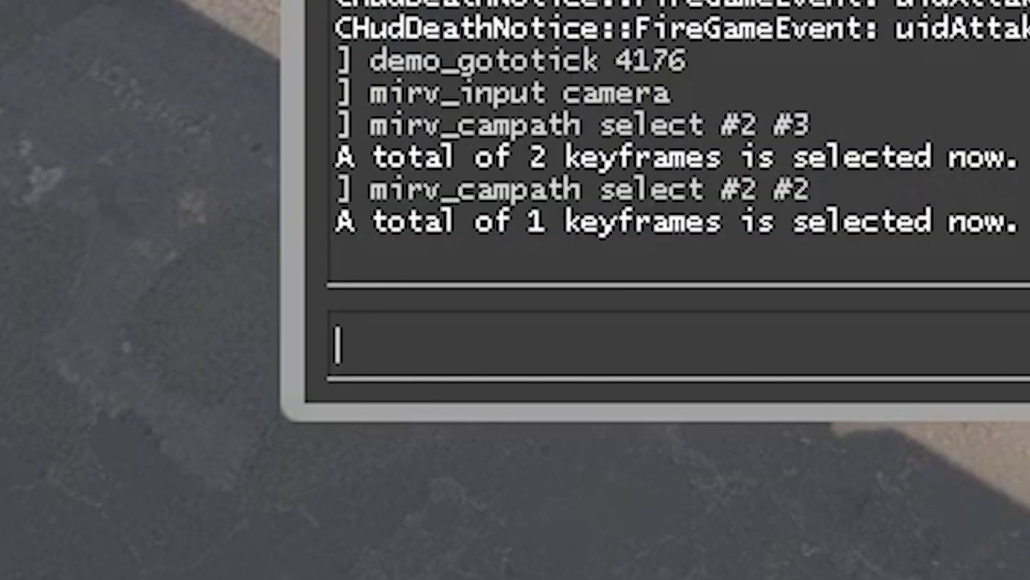
Select keyframes 1 through 3 with mirv_campath select #1 #3 and view them on the path.
key(Up)
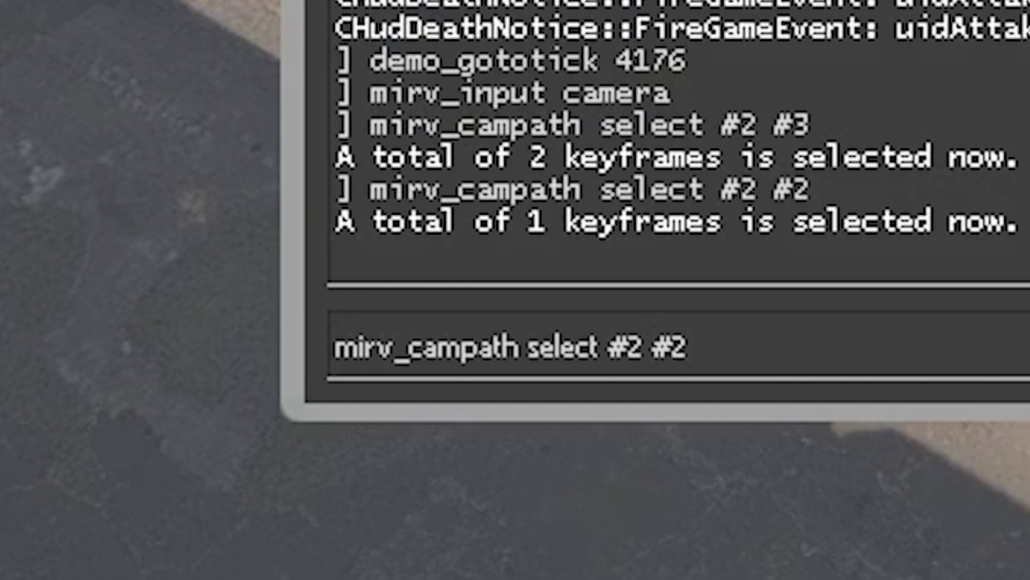
key(BackSpace)
text(1)
key(BackSpace)
text(3)
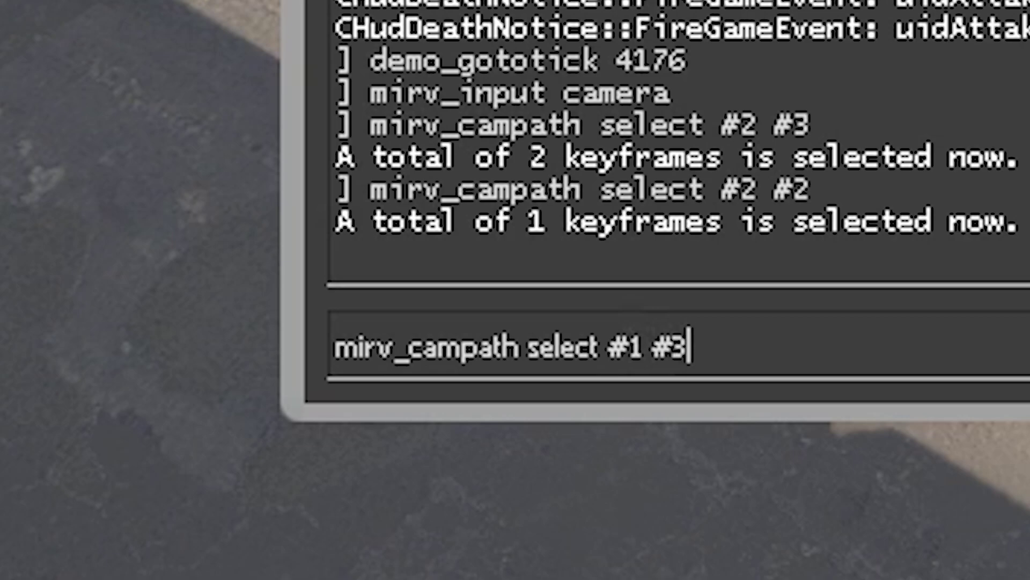
key(grave)
key(d)
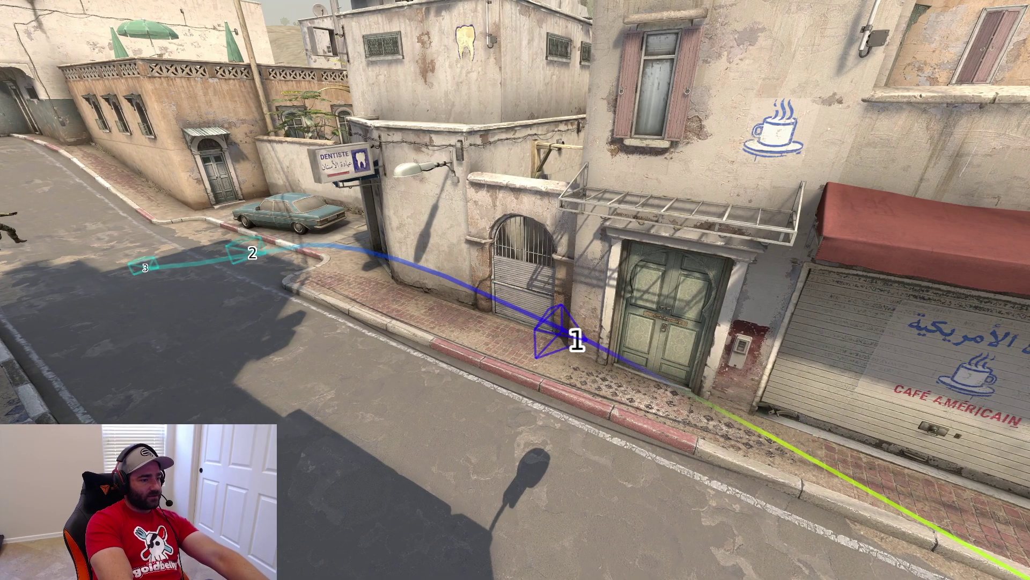
Change the selection to only keyframes 2 and 3 with mirv_campath select #2 #3.
key(grave)
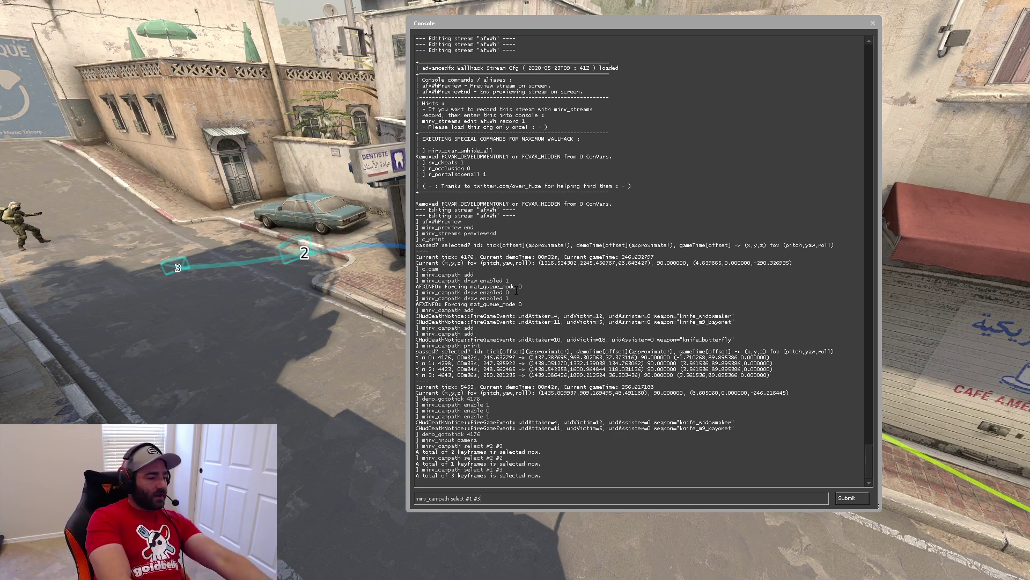
key(Return)
key(grave)
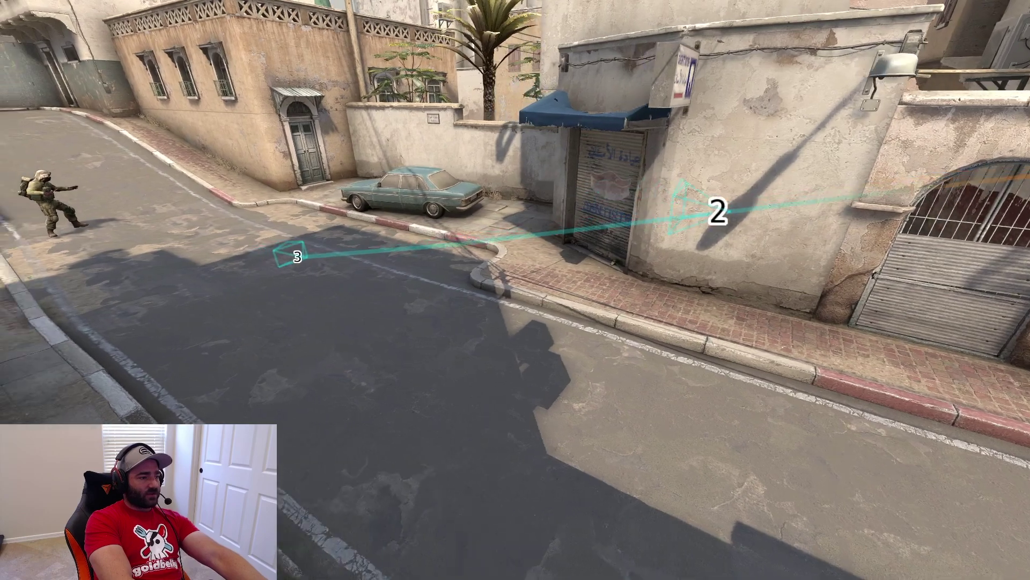
Shift the selected keyframes 0.2 seconds earlier with mirv_campath edit start delta-.2.
key(grave)
key(BackSpace)
key(BackSpace)
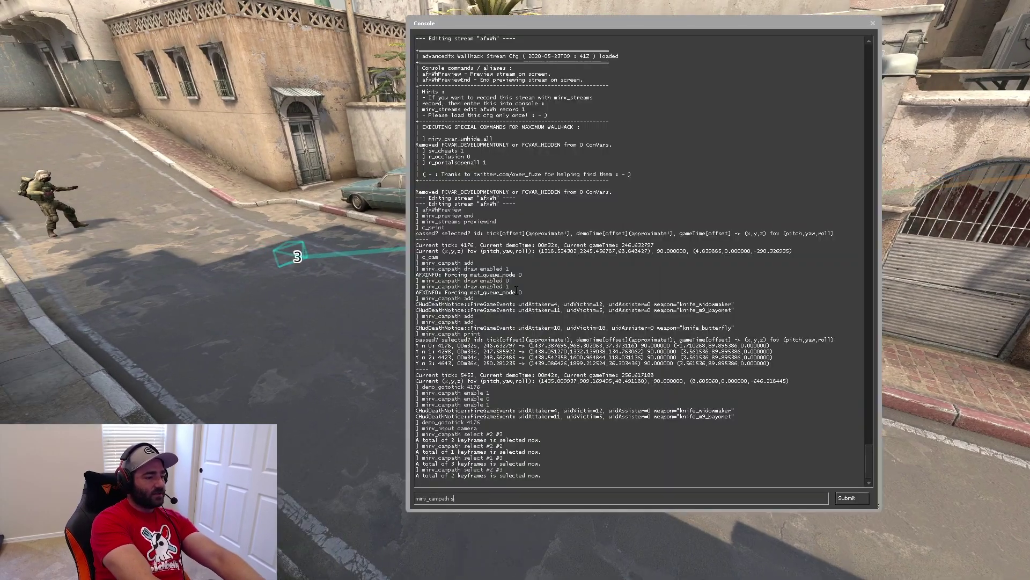
key(BackSpace)
key(BackSpace)
text(edit star)
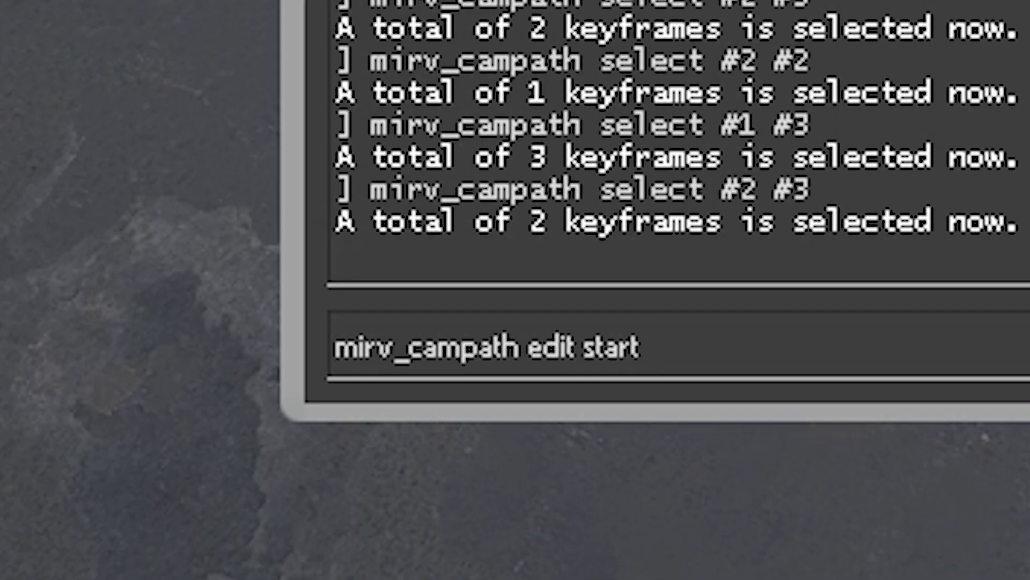
text(delt)
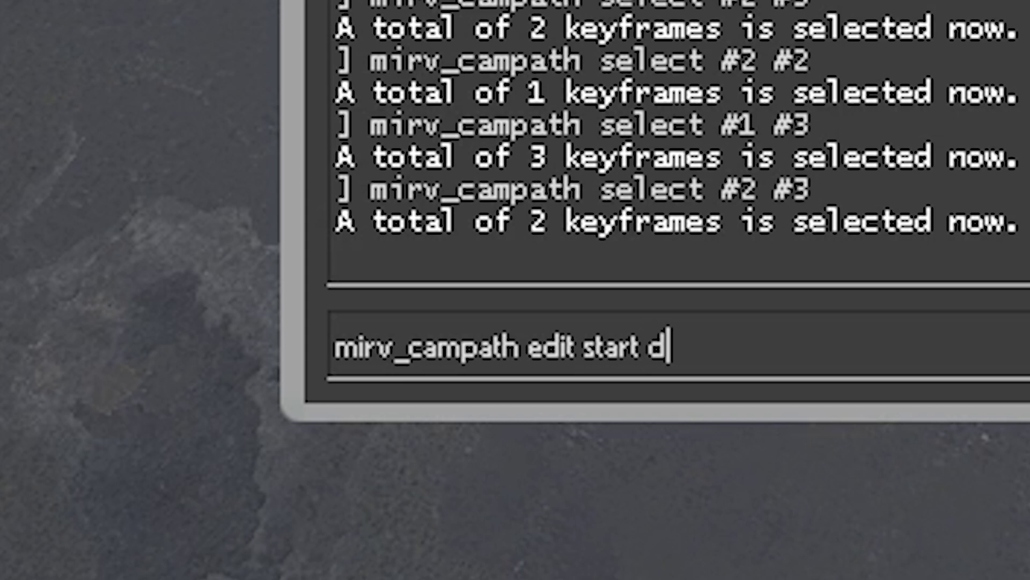
text(a+)
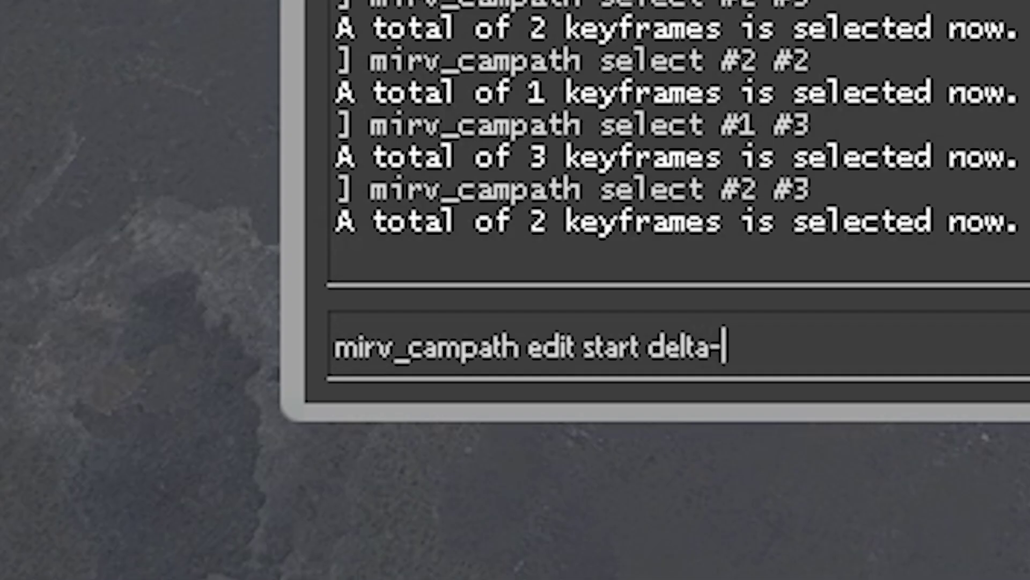
text(2)
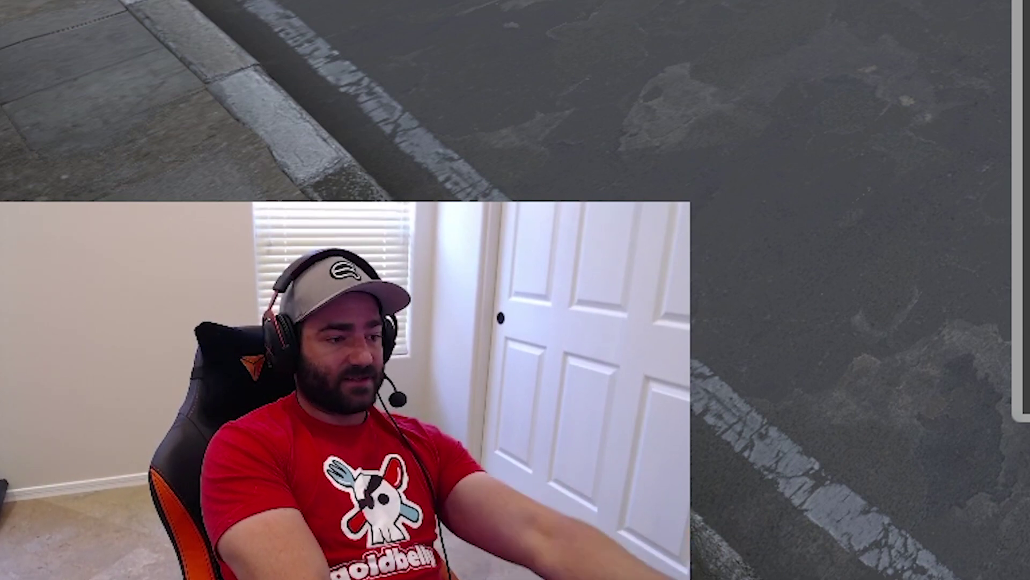
key(grave)
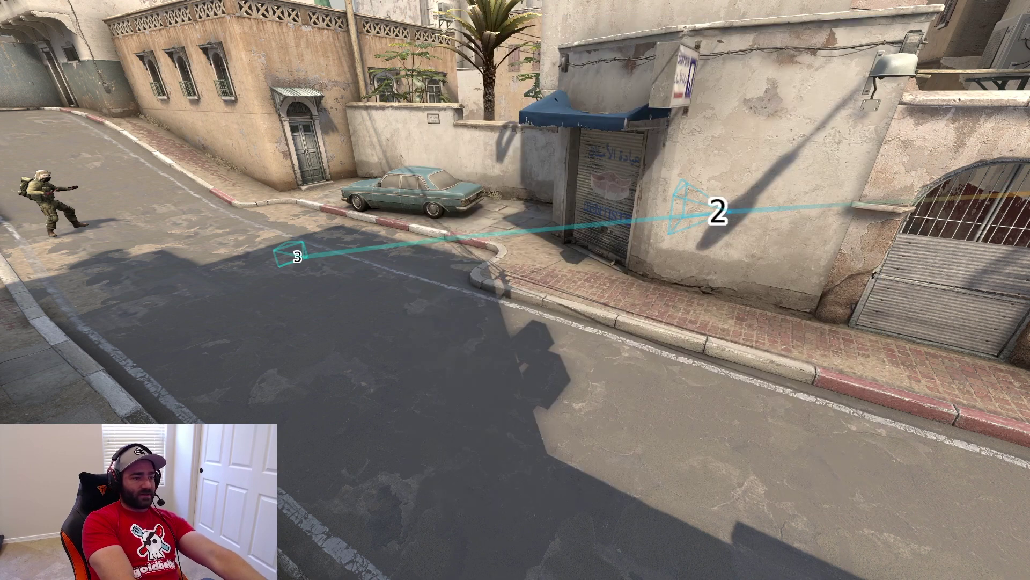
List the path with mirv_campath print and compare the ticks of keyframes 2 and 3 with the earlier listing.
key(grave)
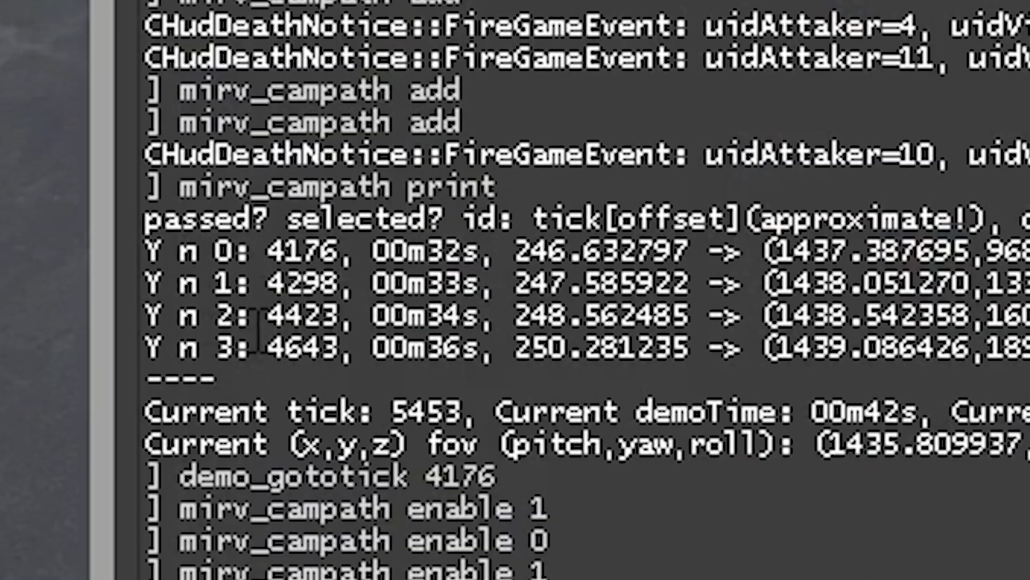
drag(258, 321, 357, 317)
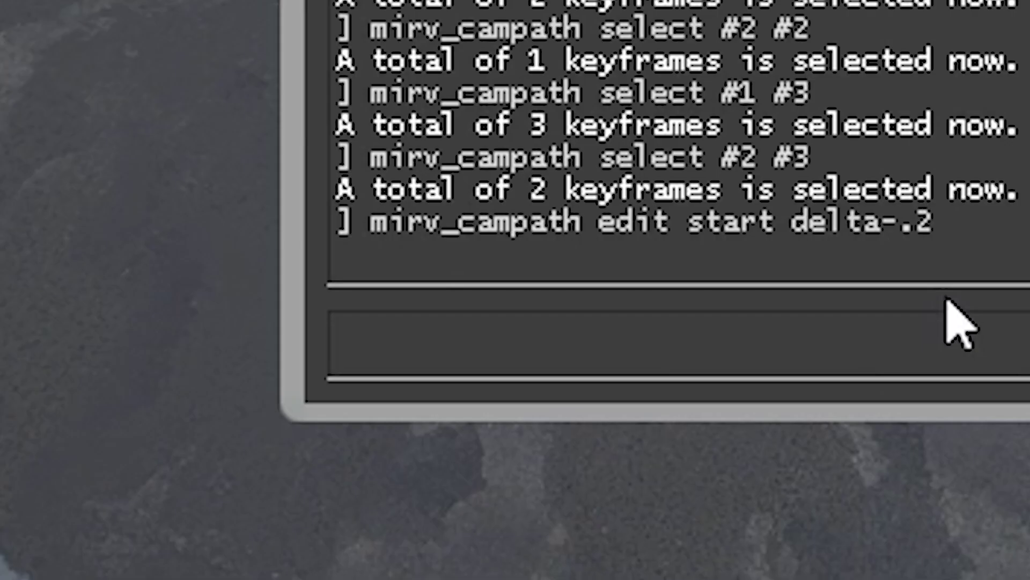
text(mirv_campa)
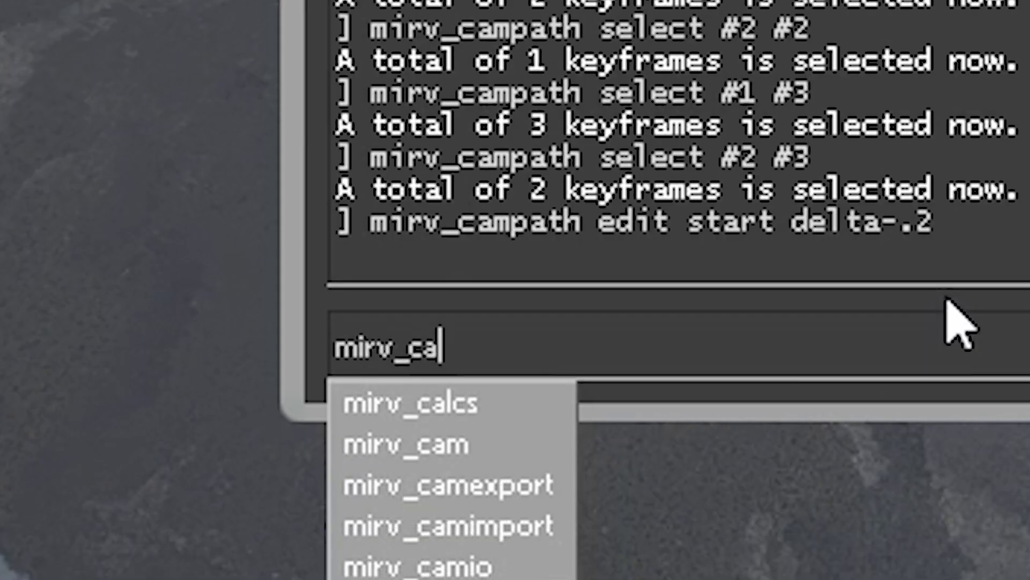
text(th print)
key(Return)
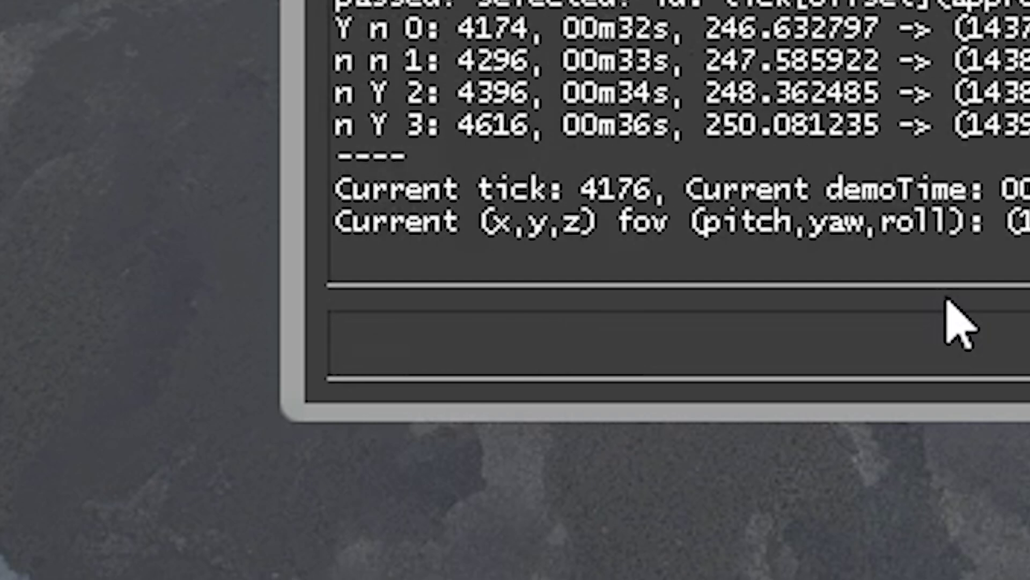
drag(460, 360, 473, 338)
click(484, 337)
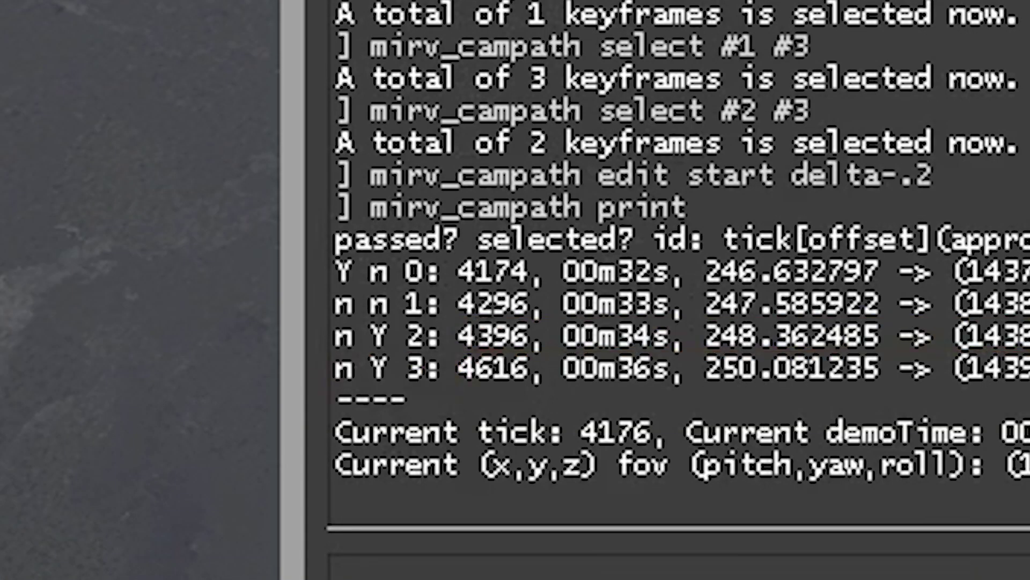